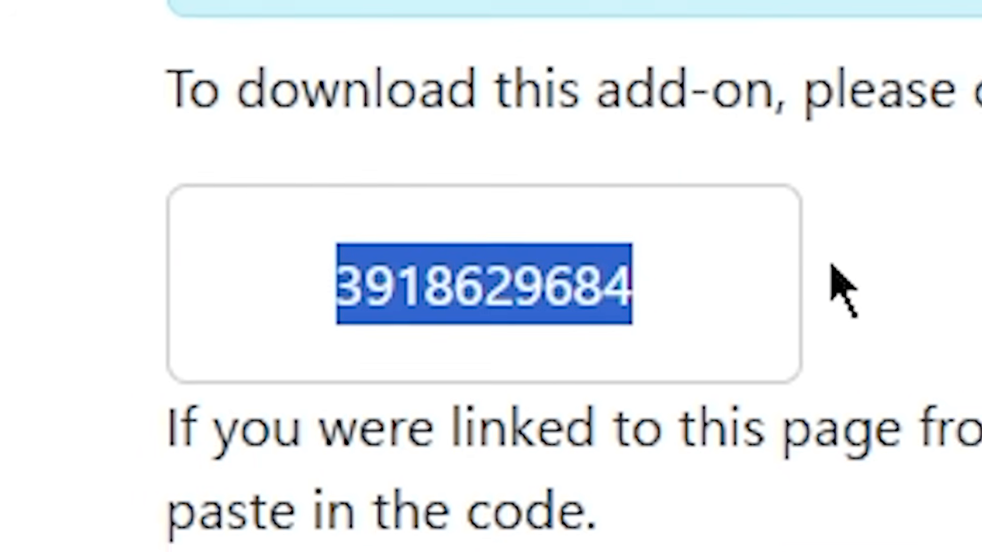
key(ctrl+c)
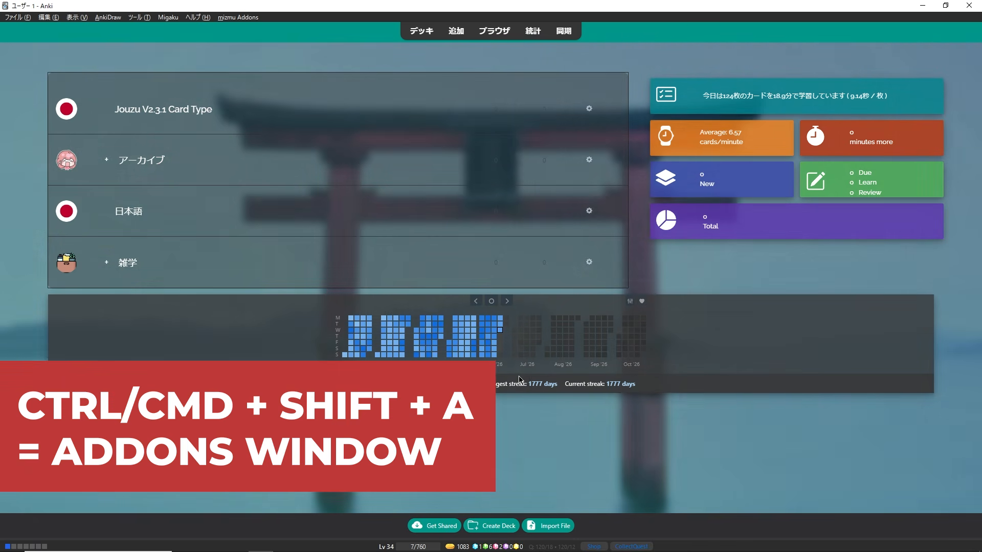
key(ctrl+shift+a)
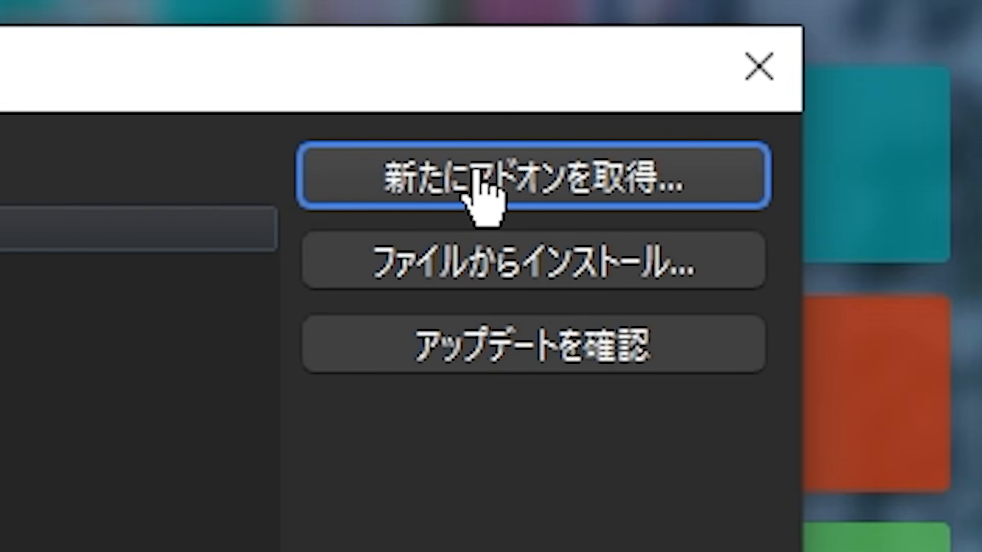
click(476, 174)
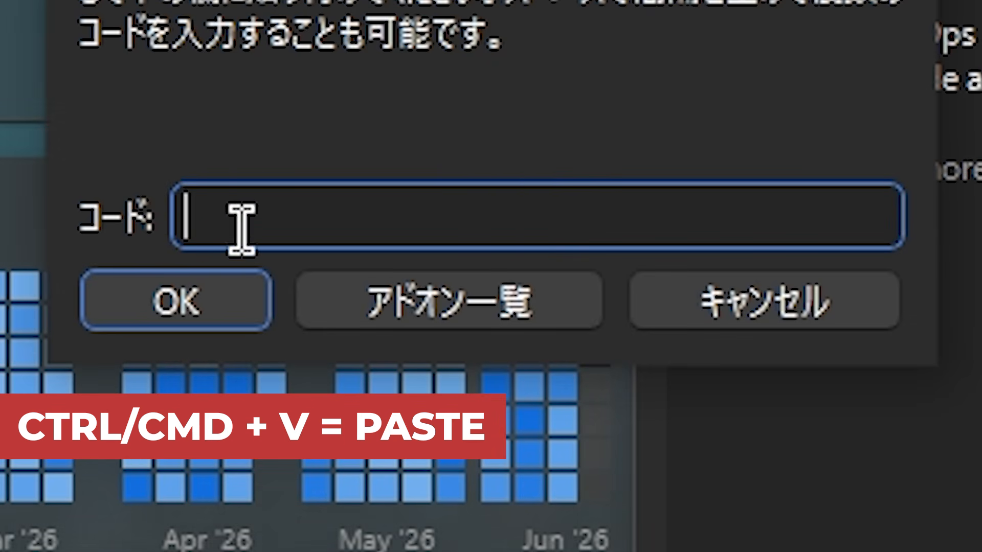
key(ctrl+v)
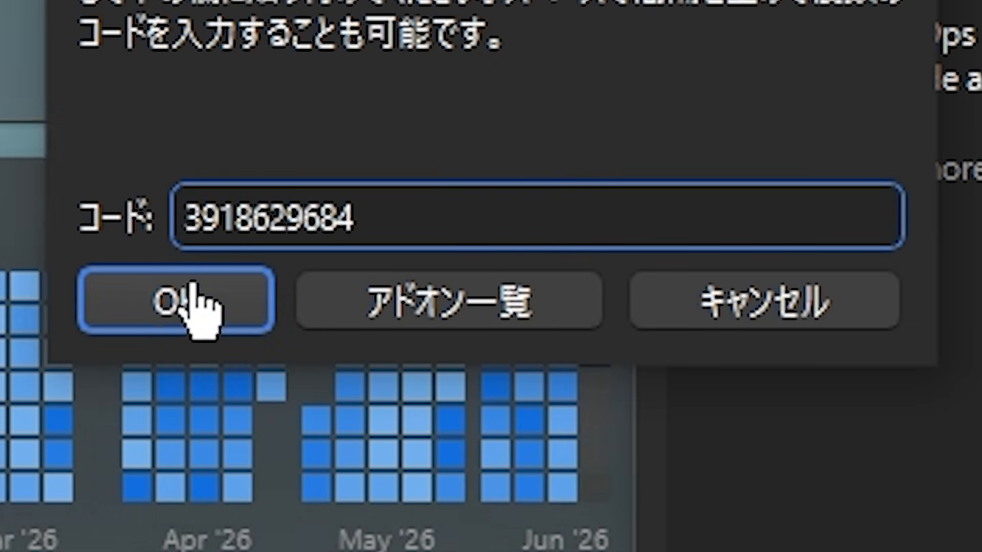
click(174, 299)
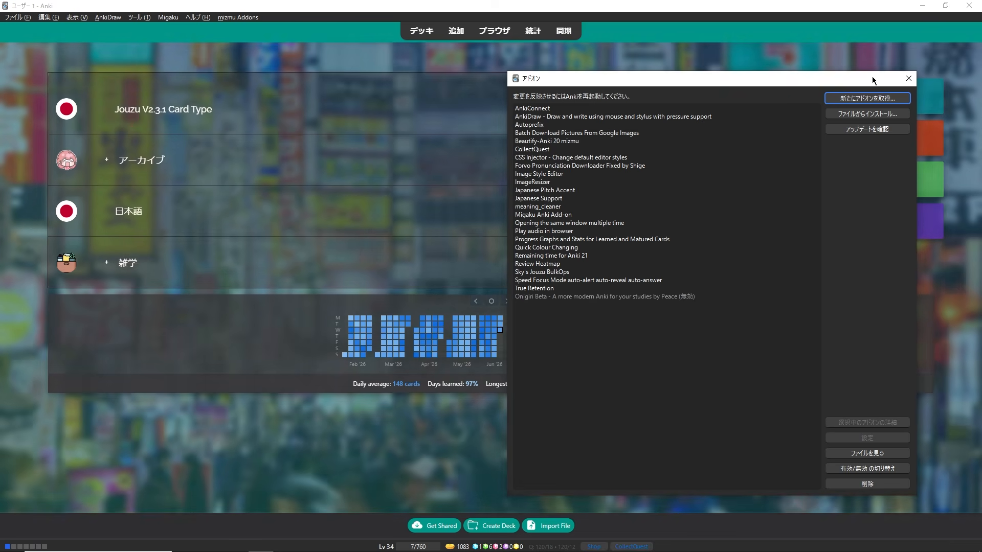
click(909, 78)
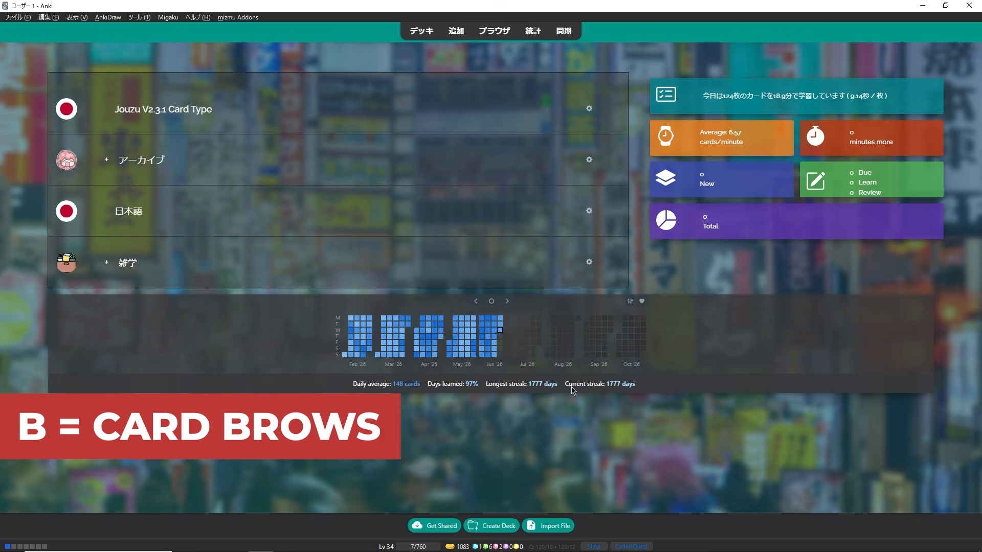
Step: Open the card browser at full size and open the card template of the 難解 note
key(b)
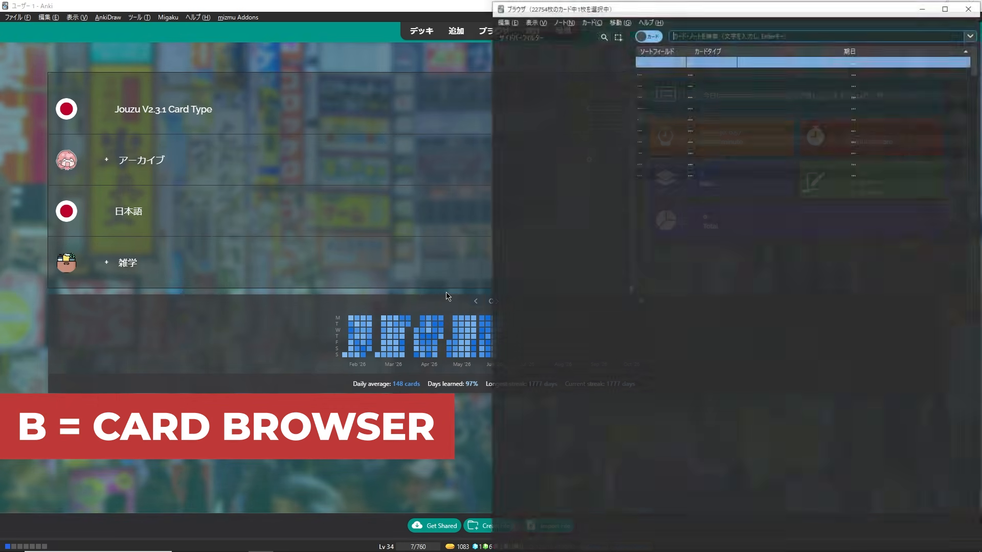
double_click(706, 5)
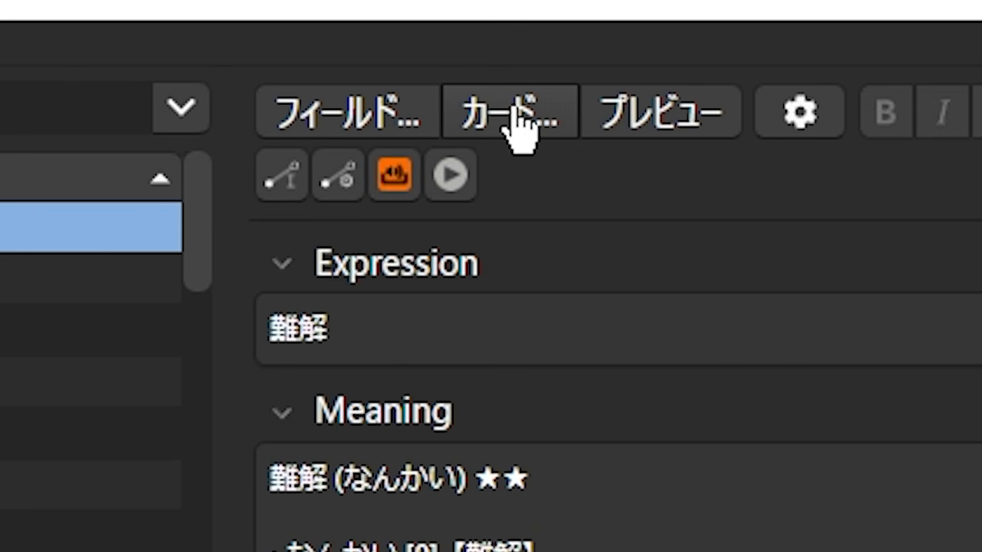
click(520, 128)
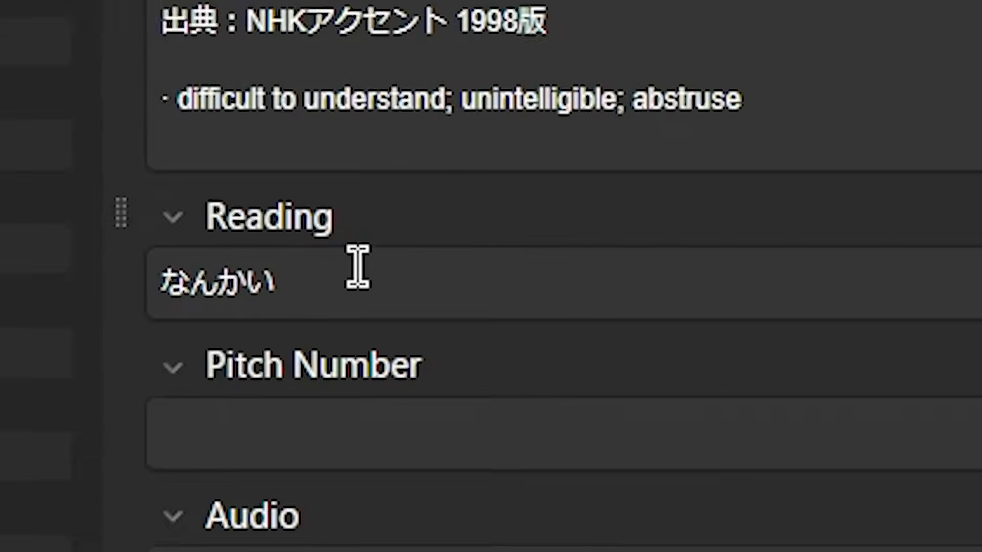
Step: Clear the 難解 note's Reading field, regenerate it from the Expression field, and check the card's answer side in the preview
double_click(673, 299)
key(BackSpace)
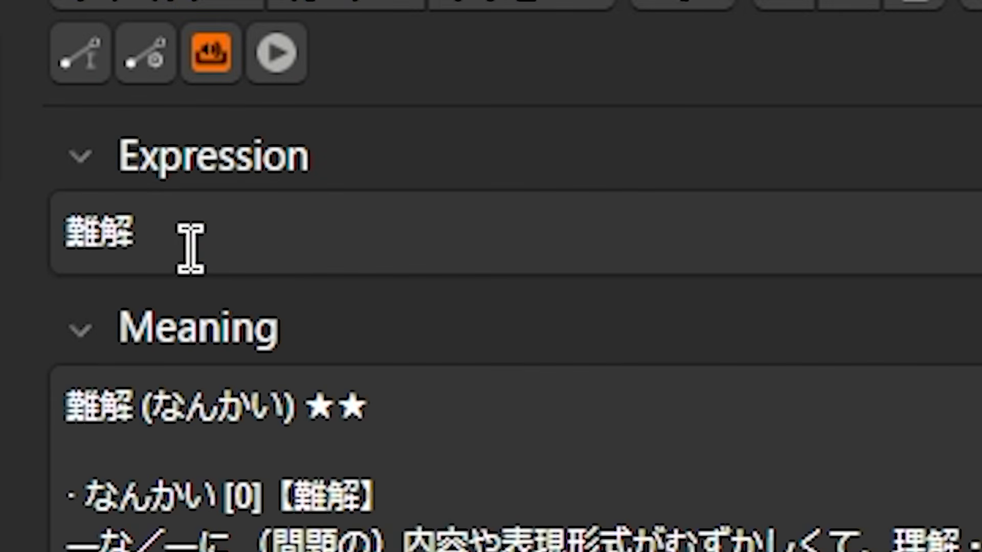
click(153, 233)
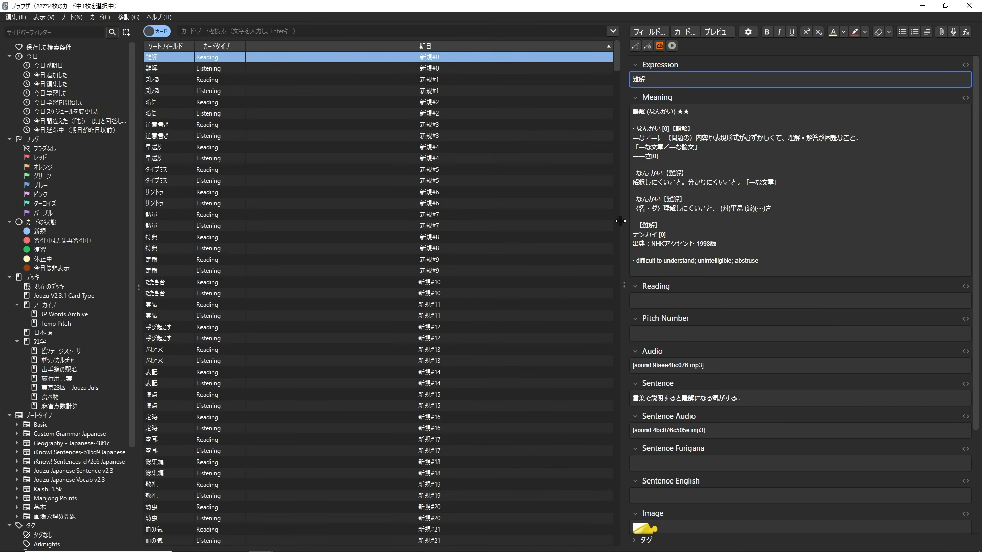
click(750, 223)
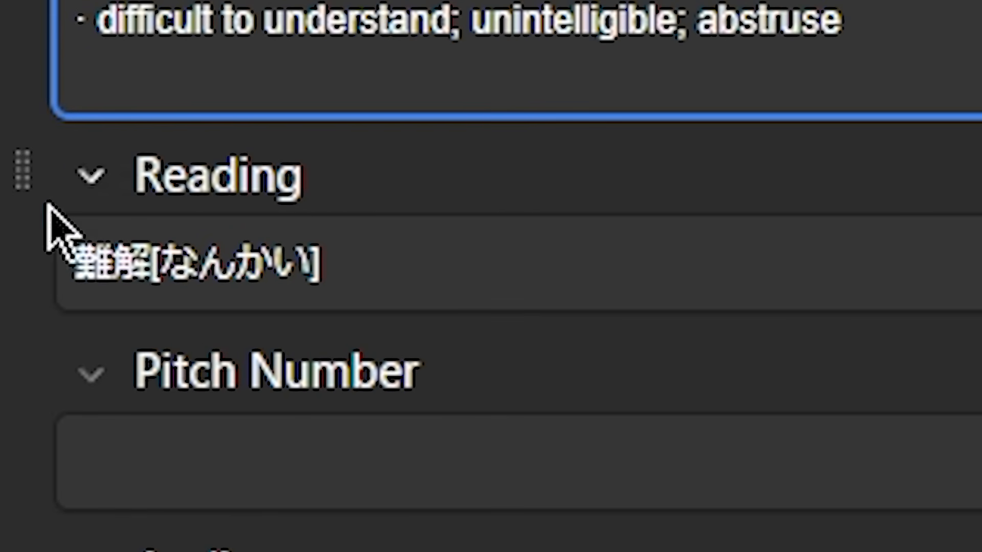
drag(153, 255, 344, 313)
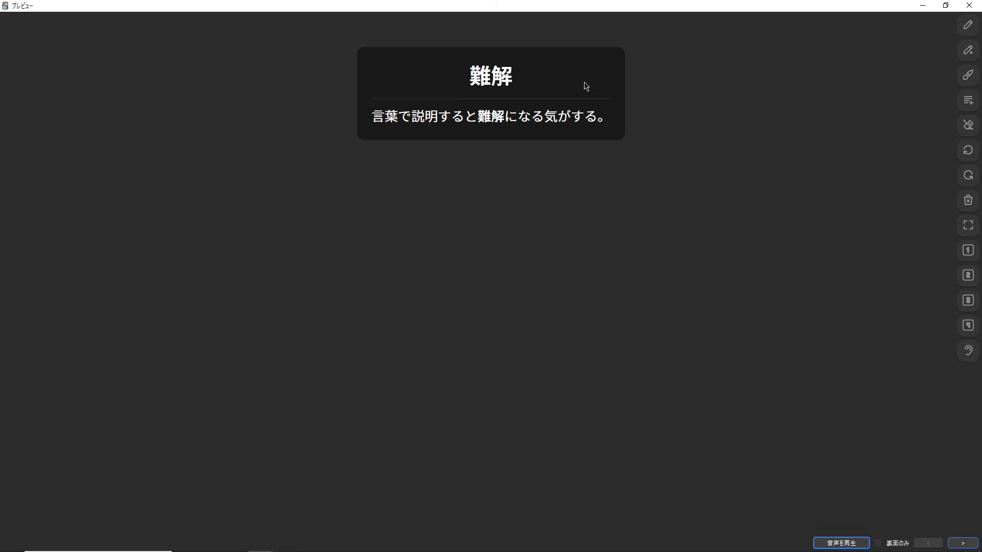
key(space)
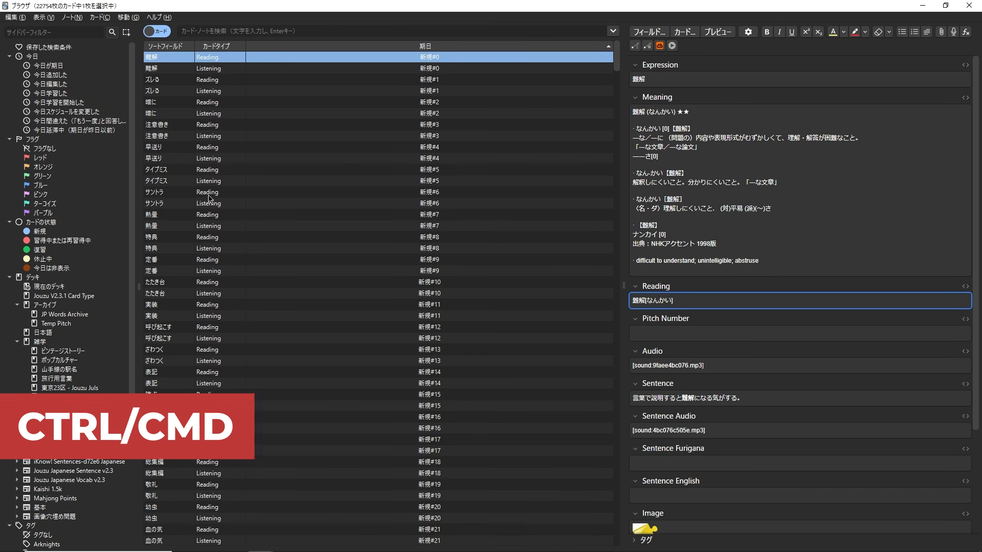
Step: Select all cards in the browser and open the editing commands for them
click(240, 192)
key(ctrl+a)
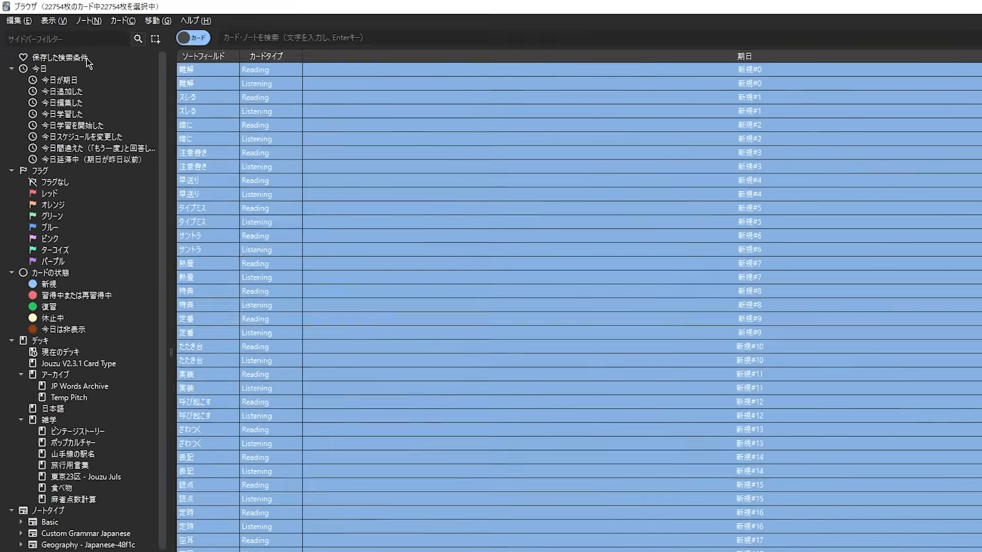
click(13, 21)
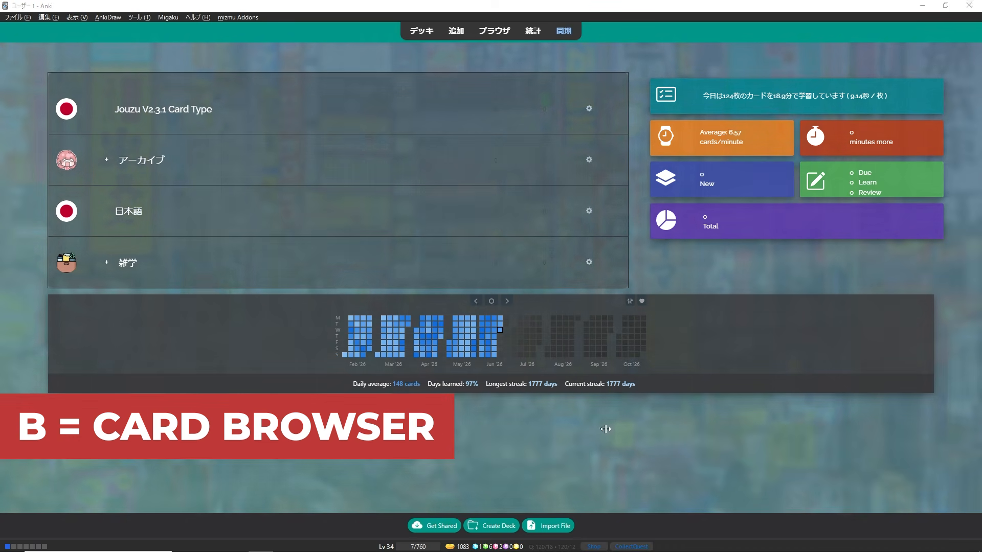
Step: Open the note type manager from the card browser
key(b)
click(74, 19)
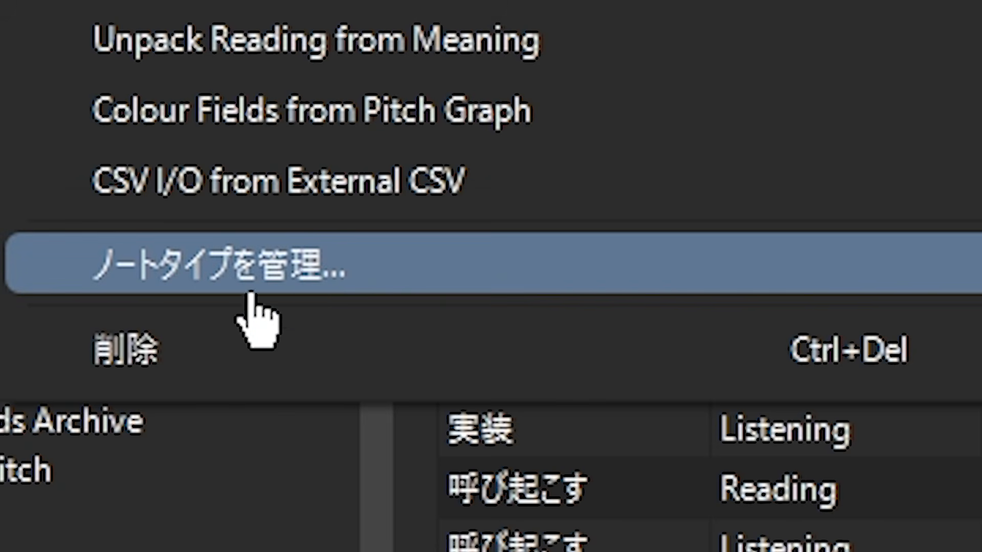
click(296, 279)
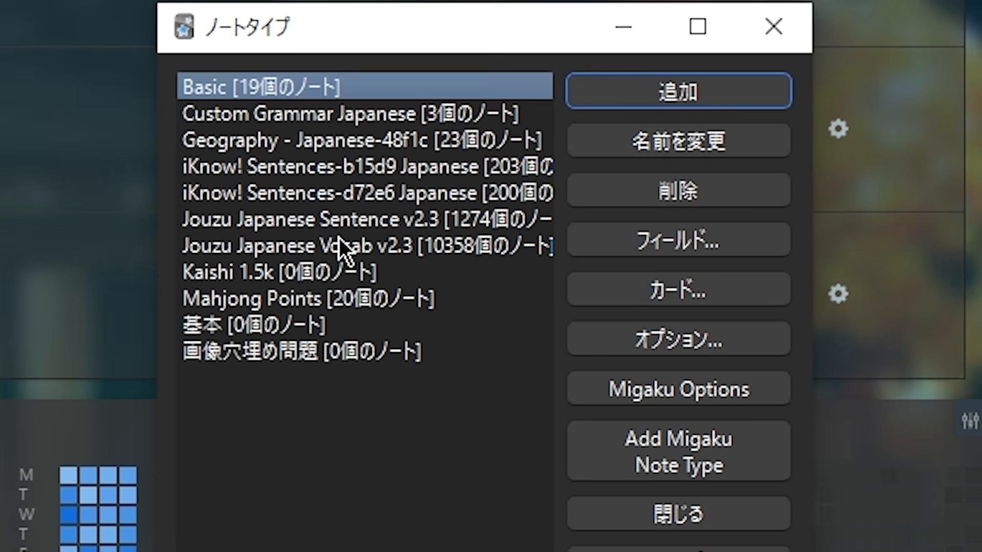
Step: Check the name of the Jouzu Japanese Vocab v2.3 note type for the word Japanese in its rename dialog
click(311, 249)
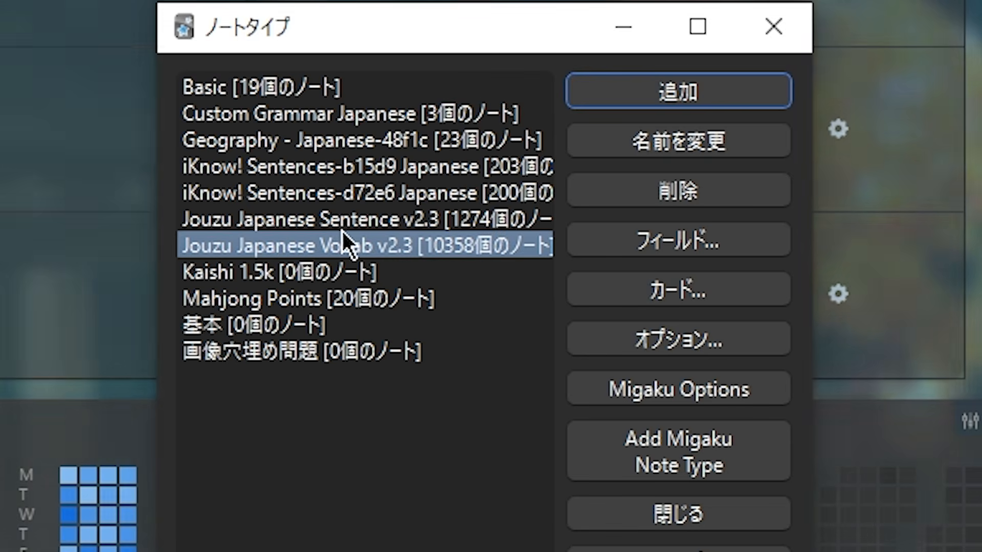
click(628, 146)
click(228, 313)
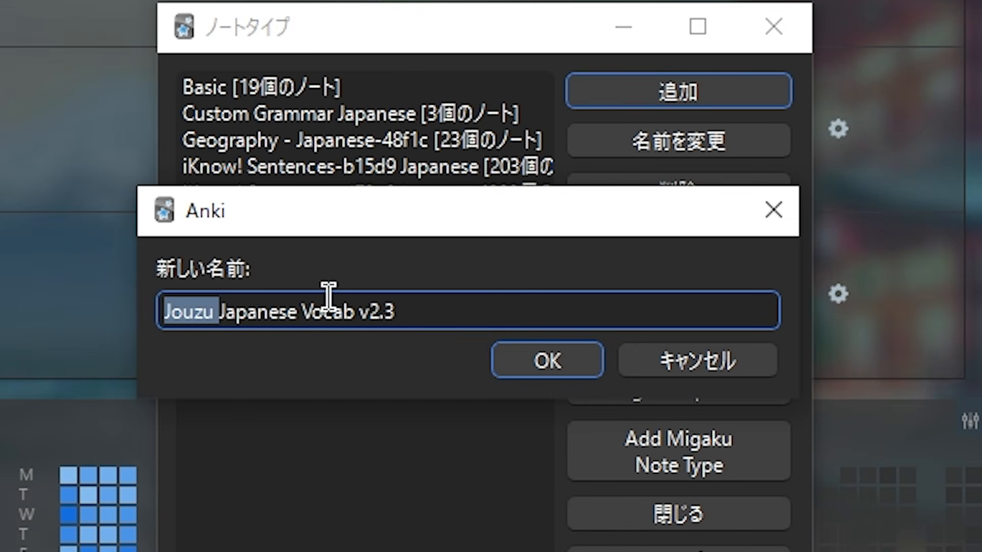
double_click(300, 311)
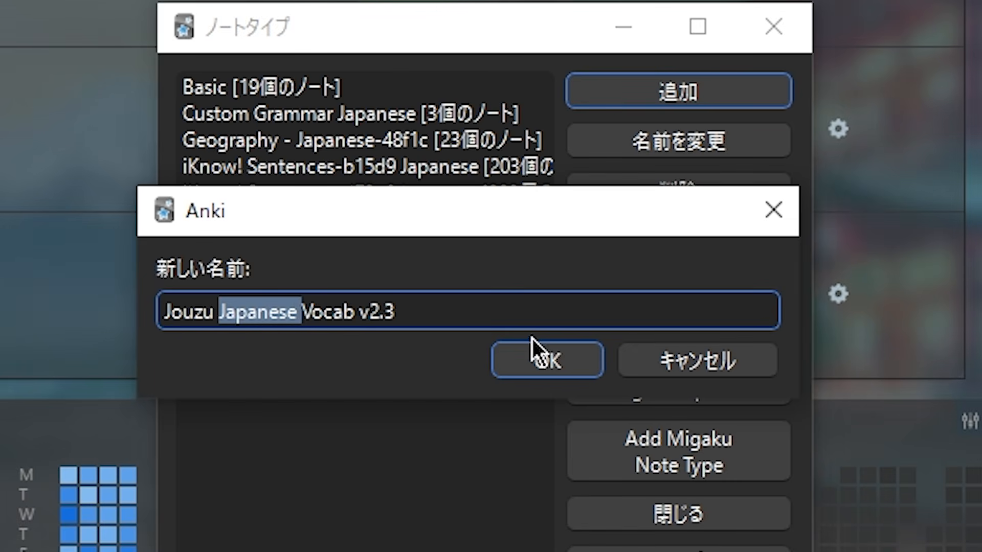
click(538, 359)
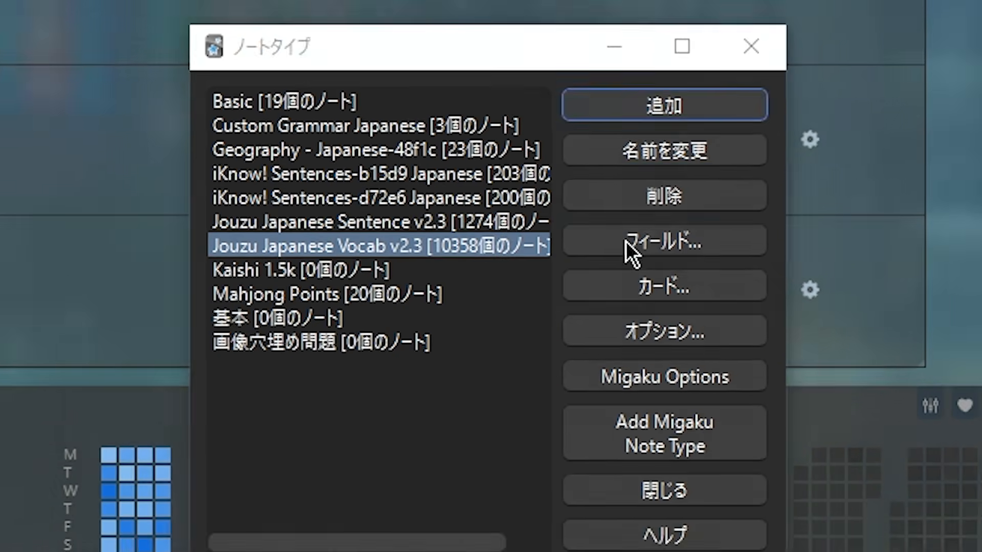
Step: Check the Expression and Reading field names of the Jouzu Japanese Vocab v2.3 note type and save the field list
click(637, 245)
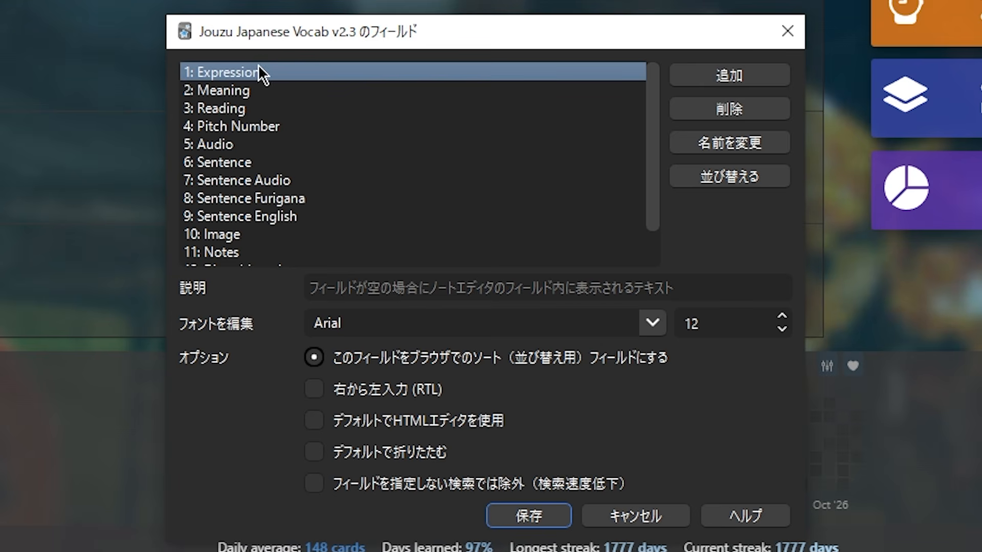
click(731, 143)
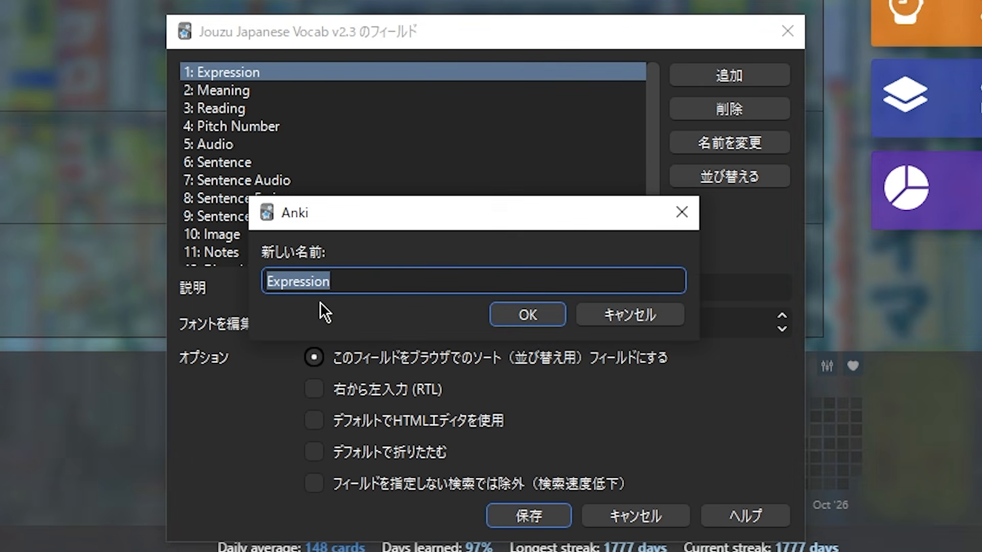
key(Escape)
click(228, 109)
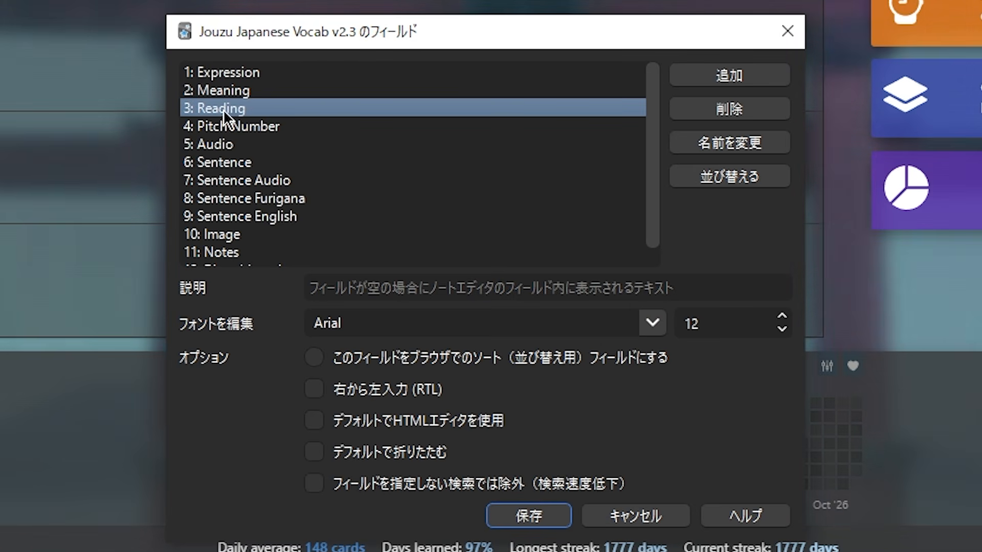
click(527, 519)
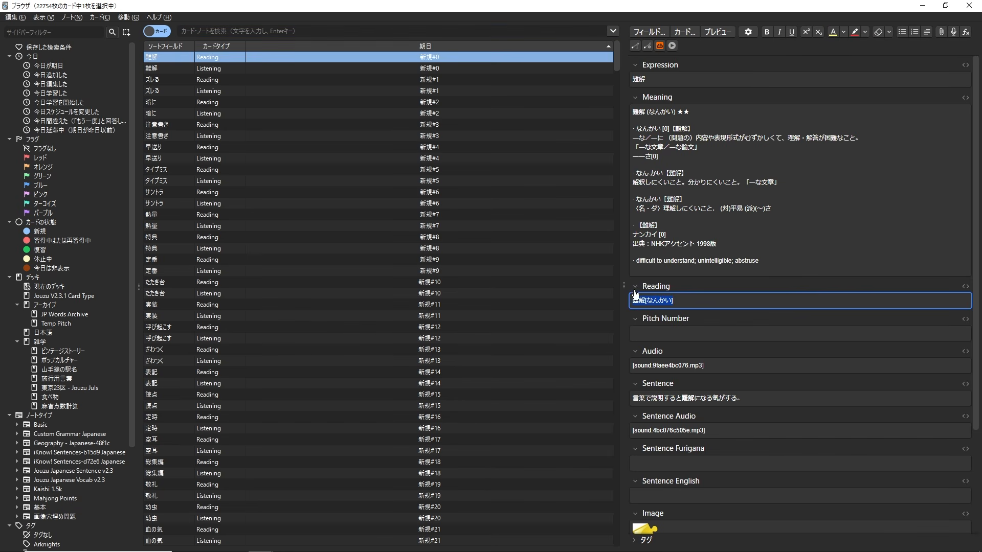
Step: Trigger reading generation for the 難解 note by entering and leaving its Expression field and its Sentence field
click(671, 81)
key(Tab)
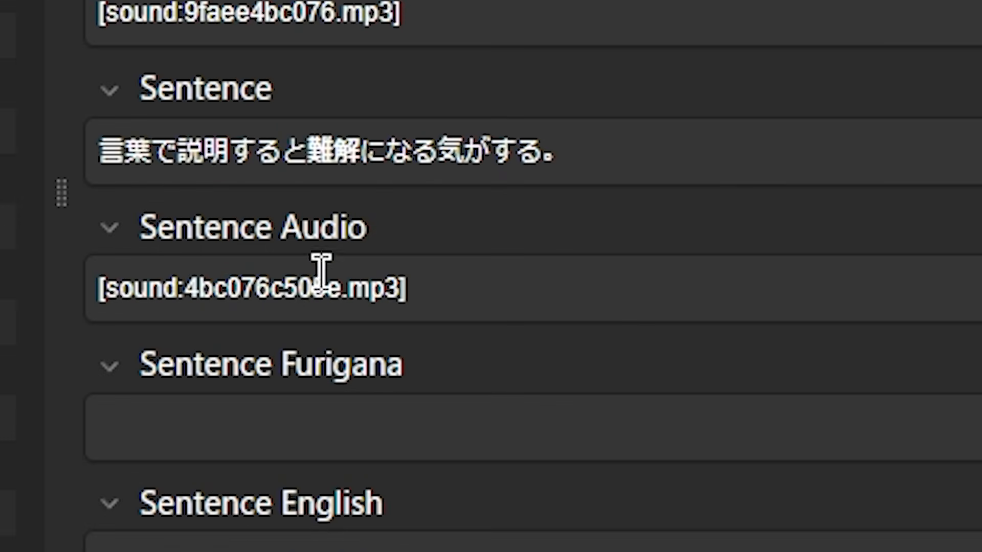
click(623, 145)
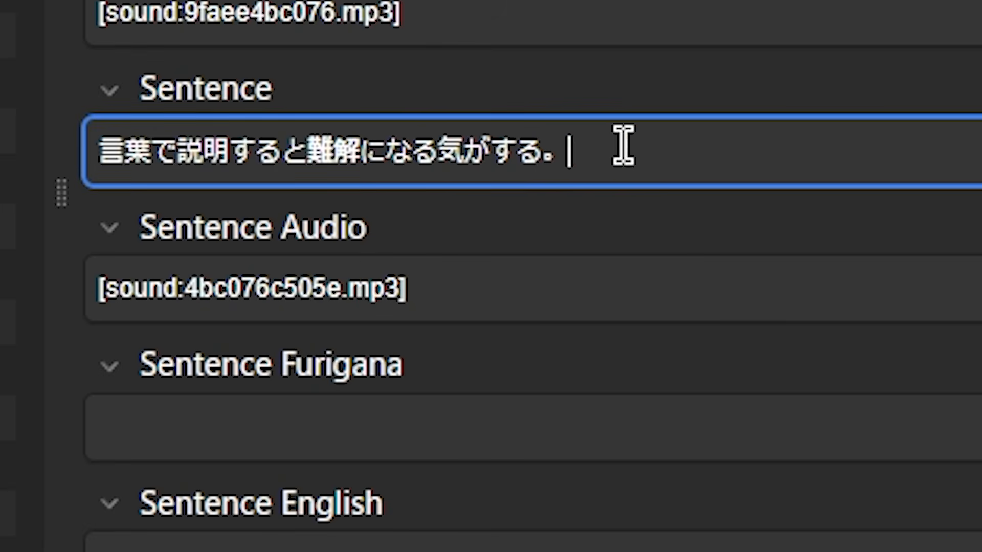
click(721, 351)
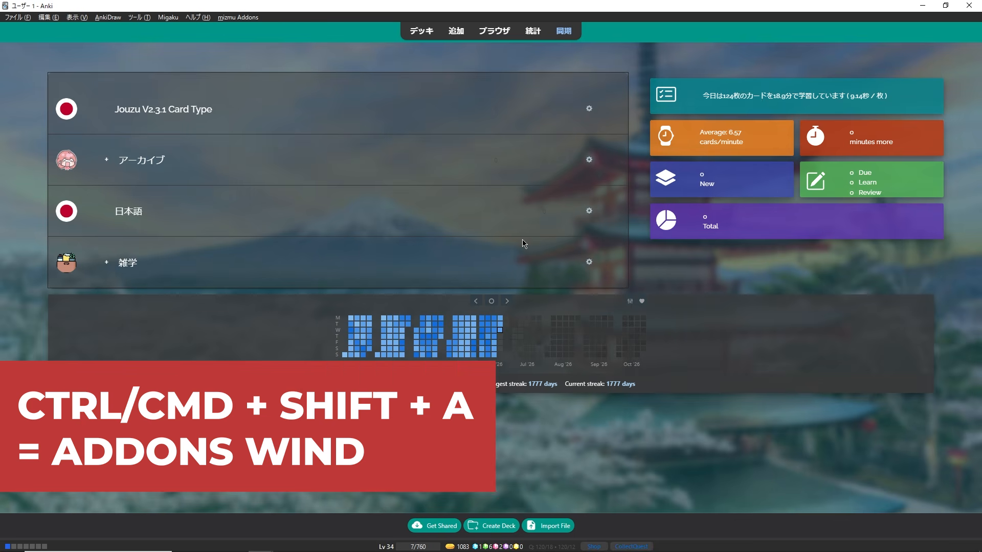
Step: Open the configuration of the Japanese Support add-on
key(ctrl+shift+a)
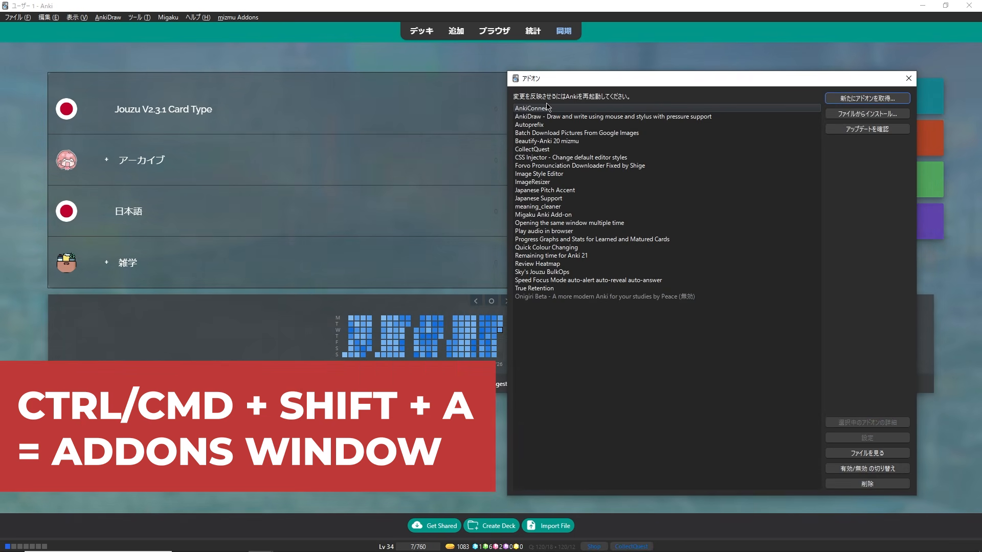
click(535, 200)
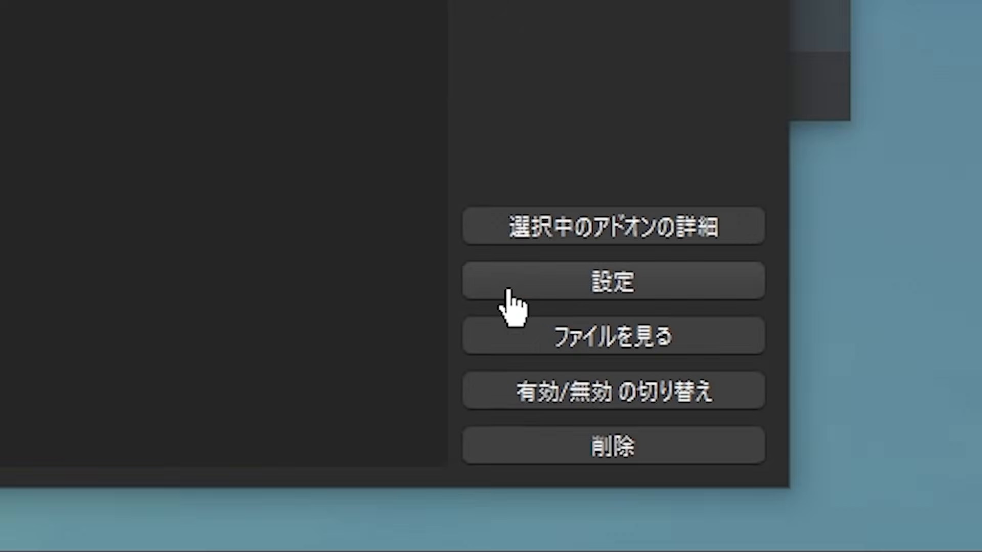
click(851, 440)
click(780, 356)
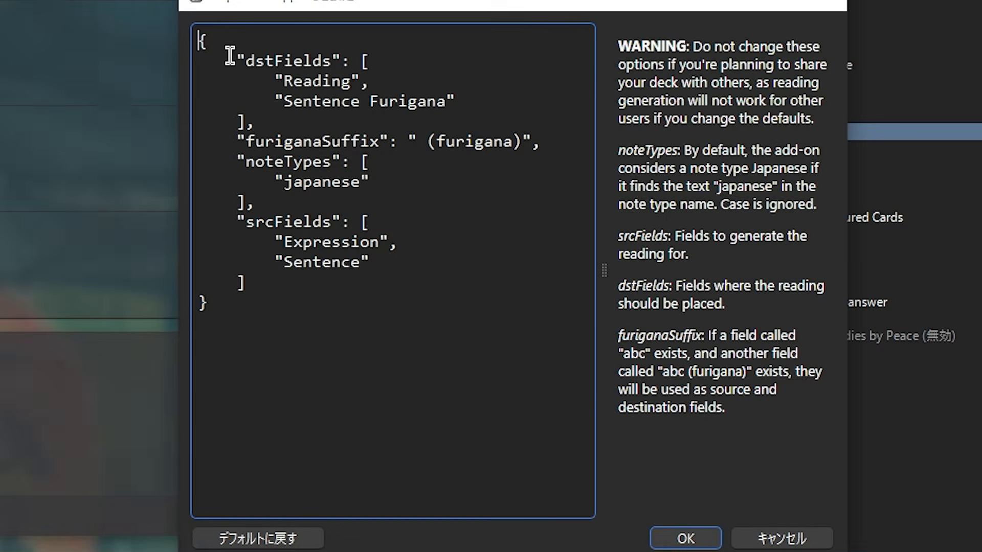
Step: Examine the dstFields entries Reading and Sentence Furigana and the srcFields entries Expression and Sentence in the Japanese Support configuration
drag(228, 59, 360, 71)
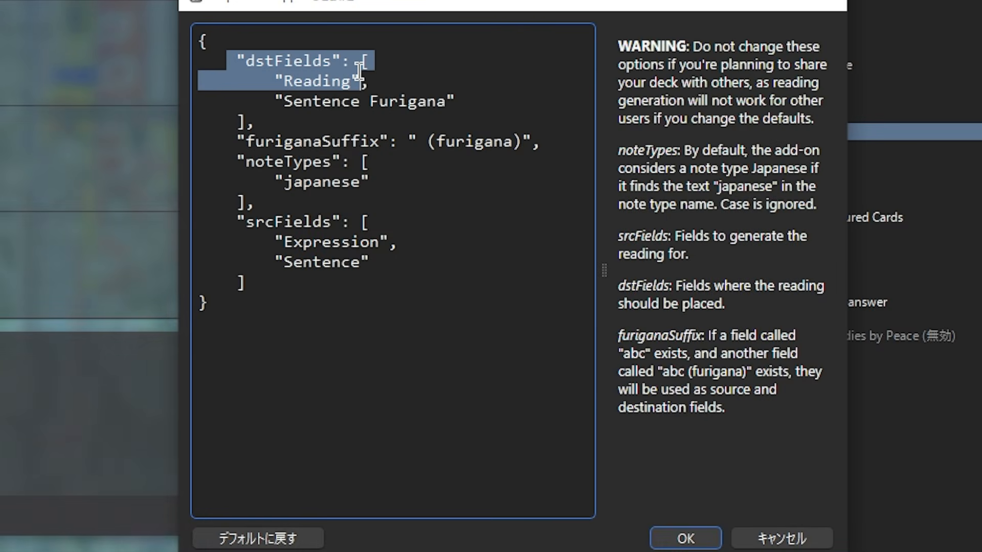
click(367, 81)
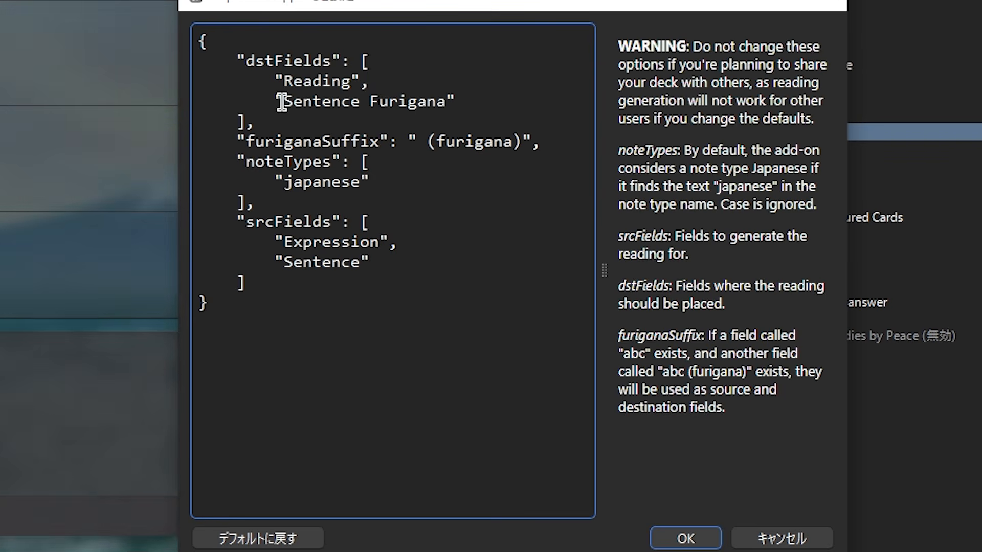
drag(464, 102, 443, 101)
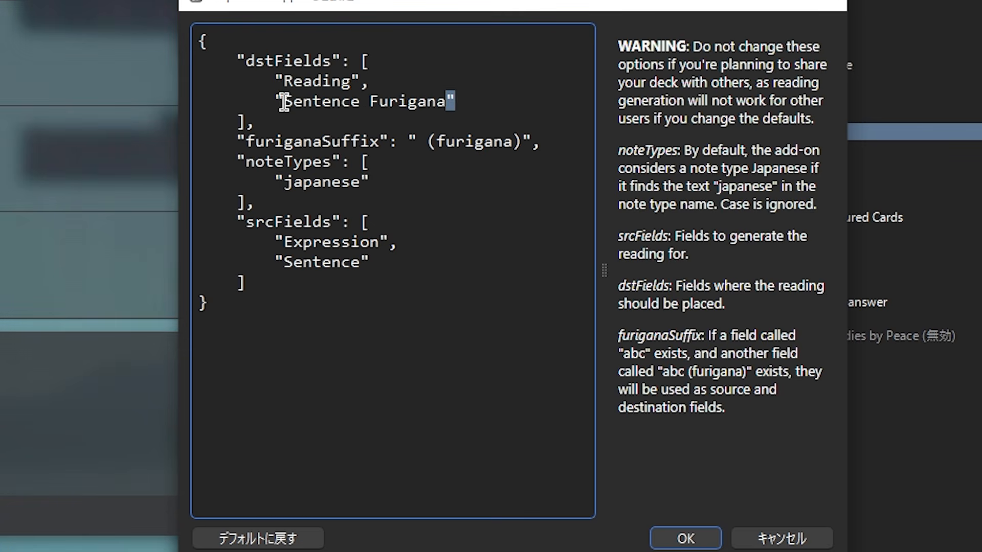
drag(284, 102, 266, 109)
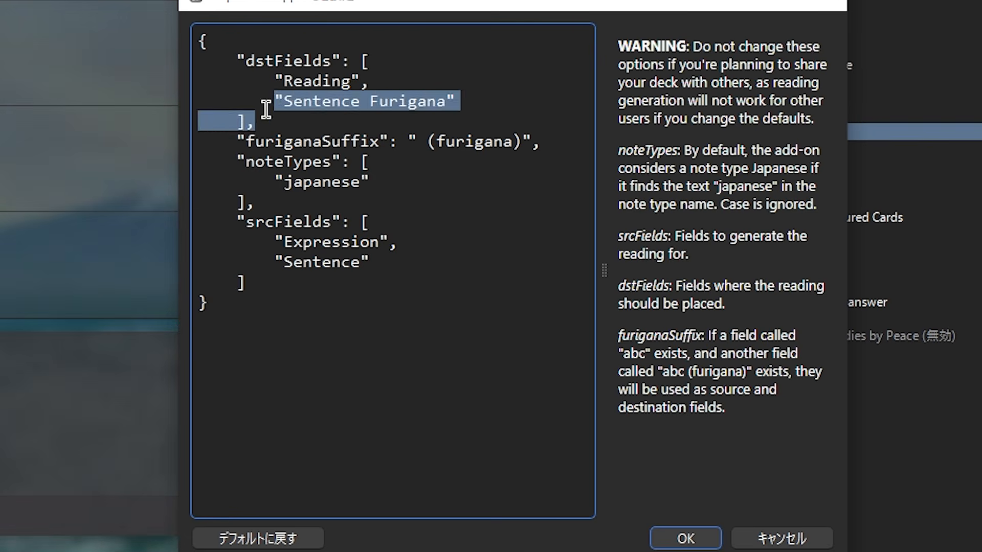
click(237, 201)
drag(238, 220, 341, 221)
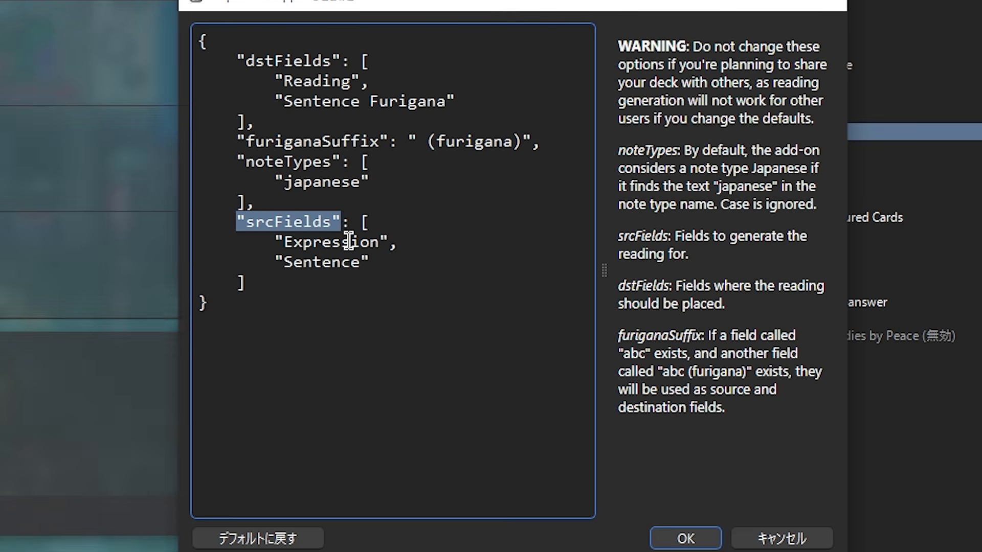
drag(369, 262, 275, 262)
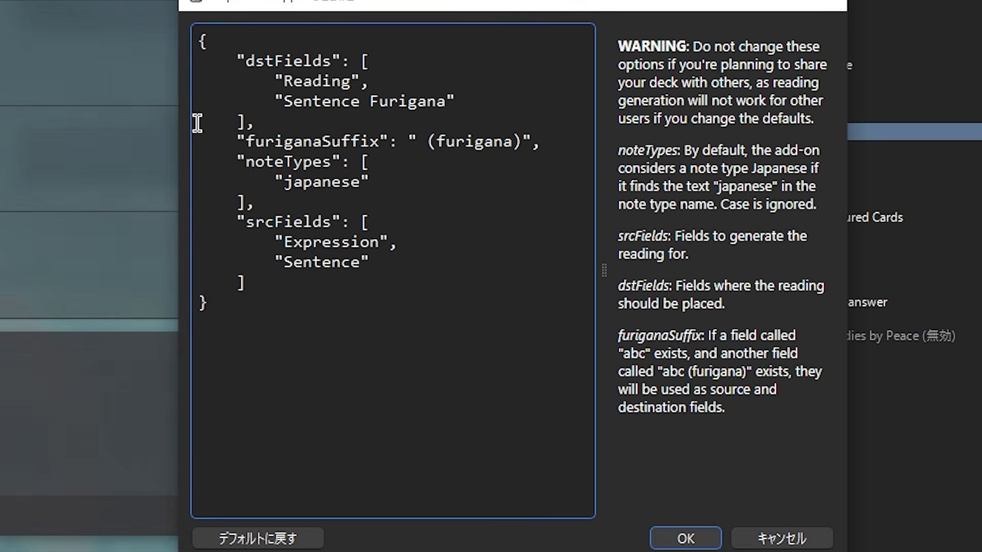
Step: Accept the Japanese Support configuration and return from the add-ons window to the card browser
key(ctrl+a)
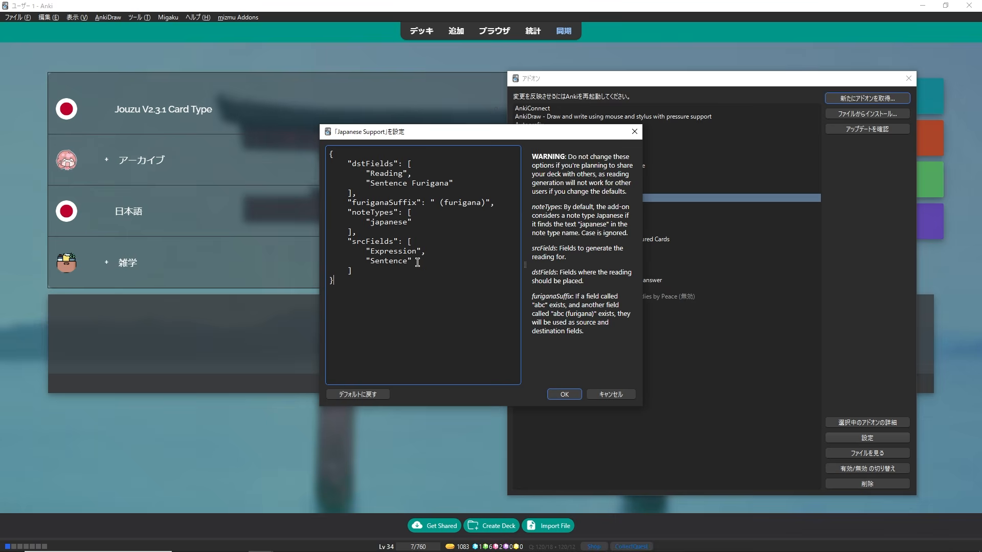
click(564, 394)
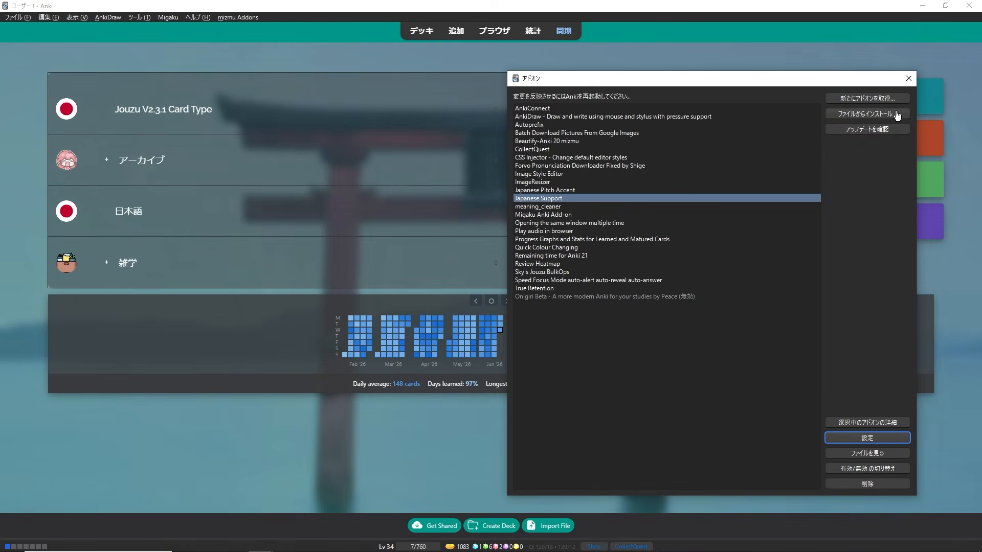
click(909, 78)
key(b)
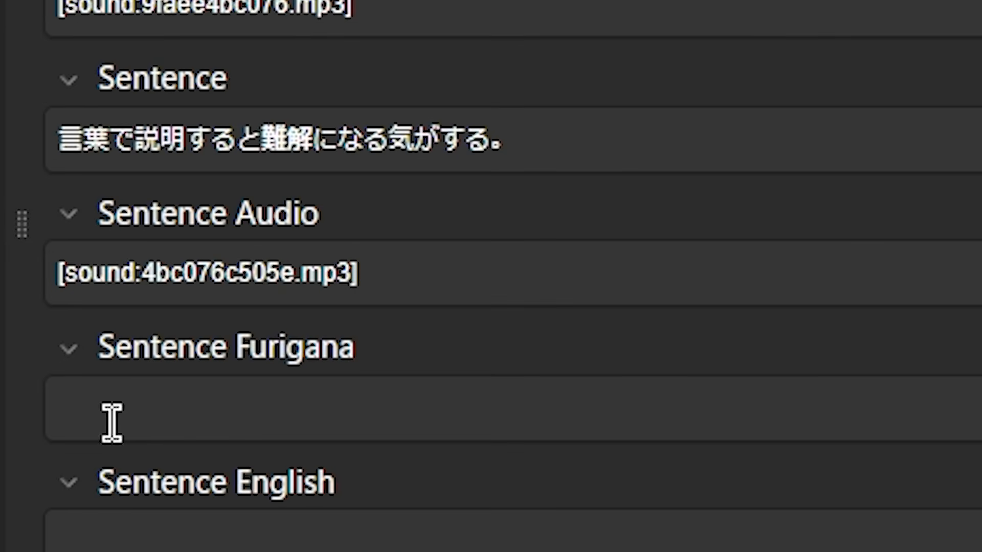
Step: Generate the Sentence Furigana of the 難解 note by entering and leaving its Sentence field
click(136, 405)
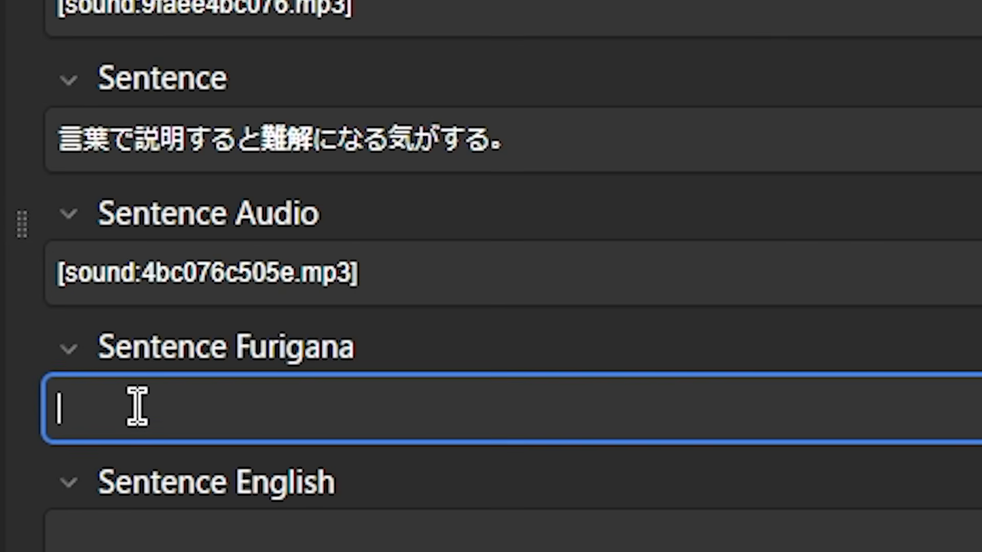
click(247, 131)
click(614, 266)
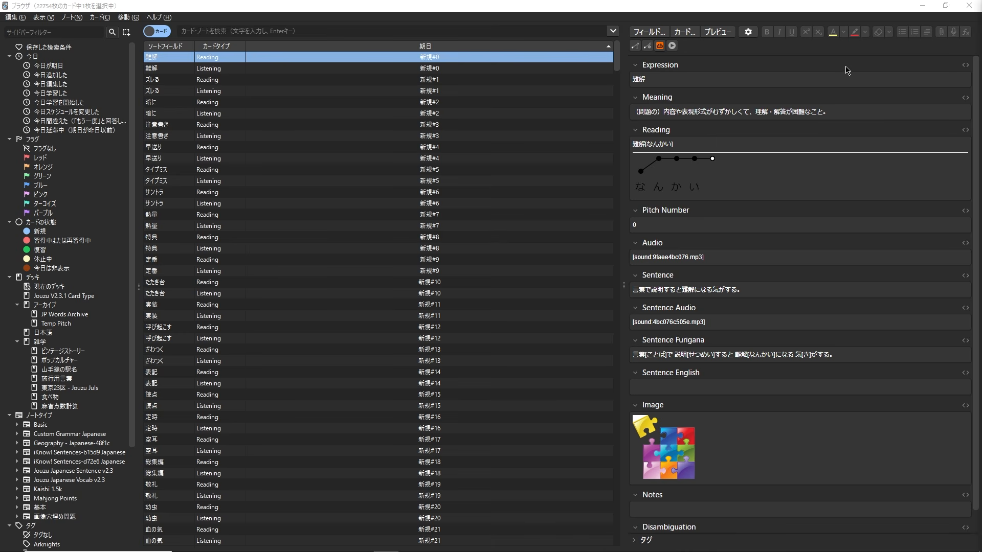
Step: Open the card templates of the 難解 note and check the front preview of the Reading card
click(749, 131)
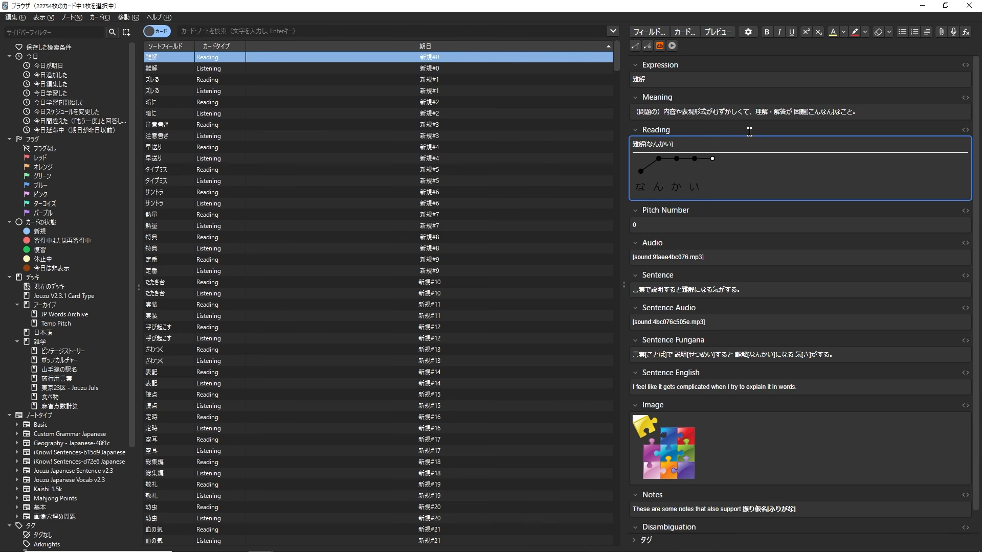
click(685, 34)
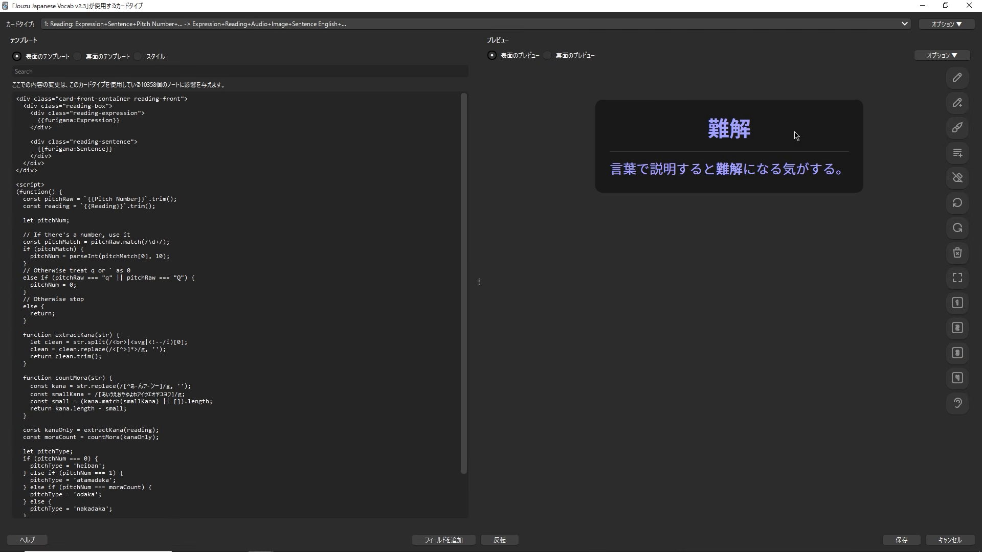
mouse_move(706, 92)
mouse_down()
mouse_move(631, 164)
mouse_move(625, 129)
mouse_move(631, 191)
mouse_move(743, 185)
mouse_up()
drag(713, 144, 696, 148)
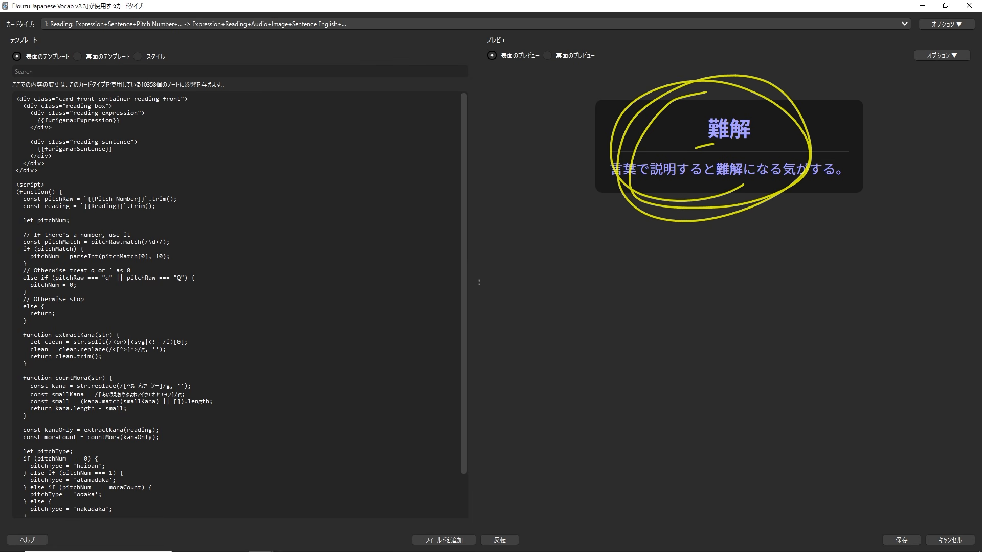
drag(769, 117, 701, 210)
drag(718, 85, 853, 243)
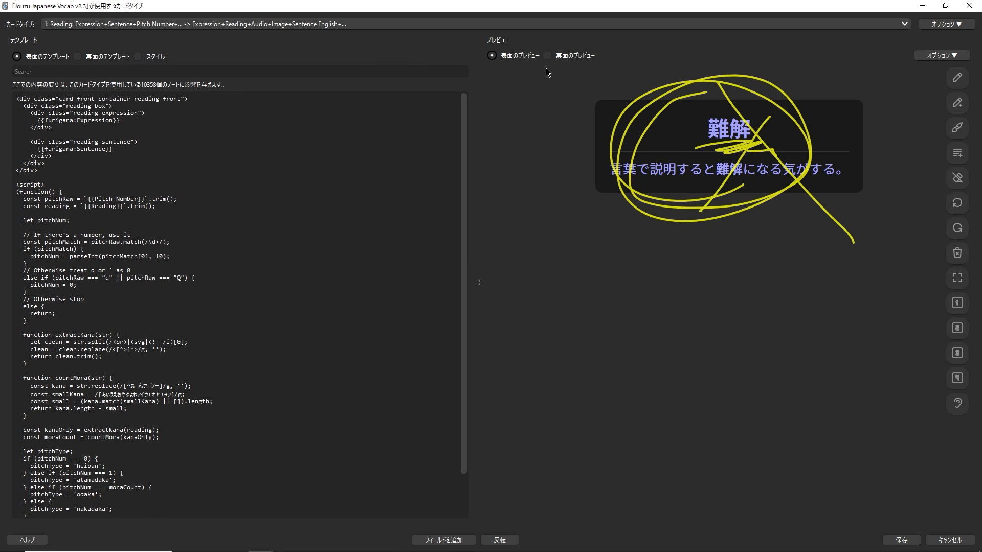
Step: Search the Reading card's back template for {{Reading}}
click(77, 57)
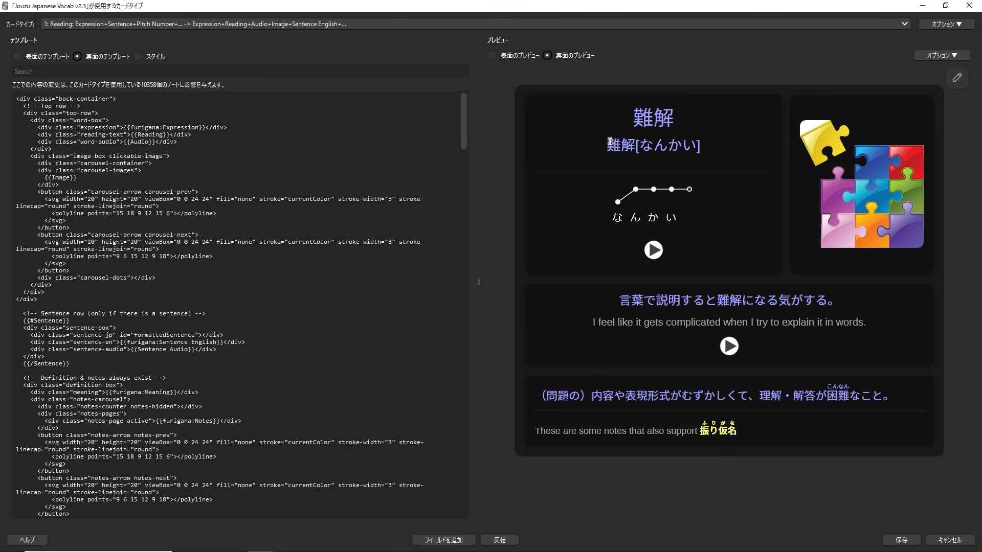
drag(610, 141, 631, 147)
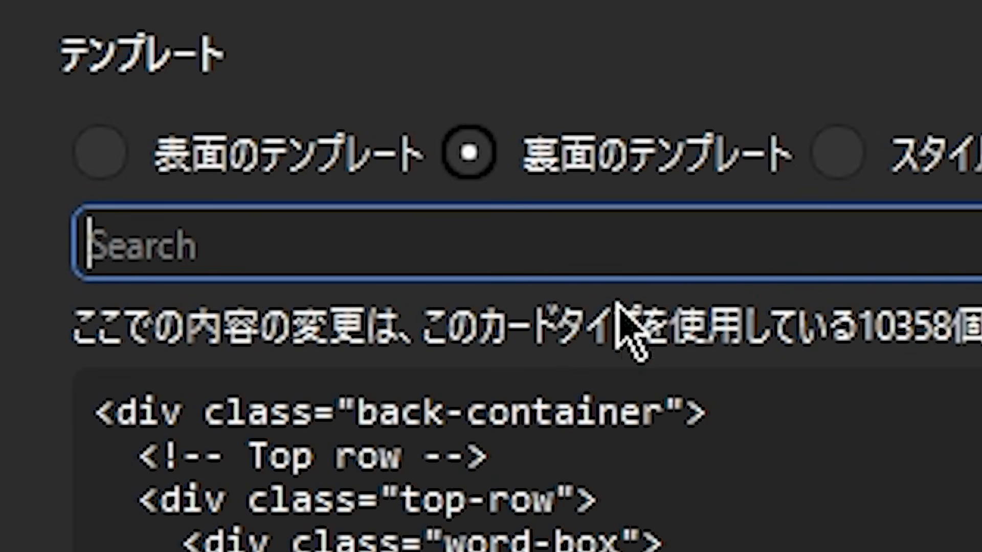
text({)
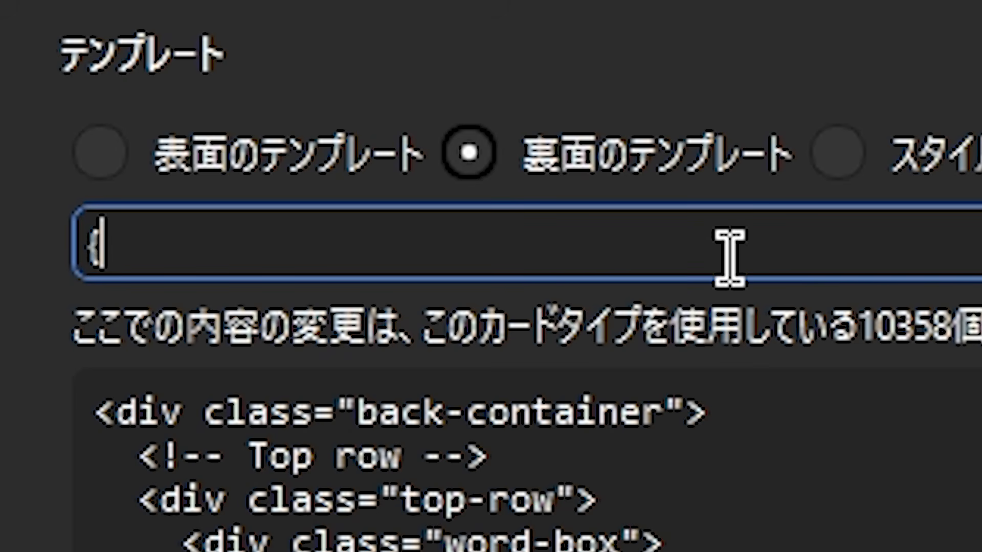
text({Read)
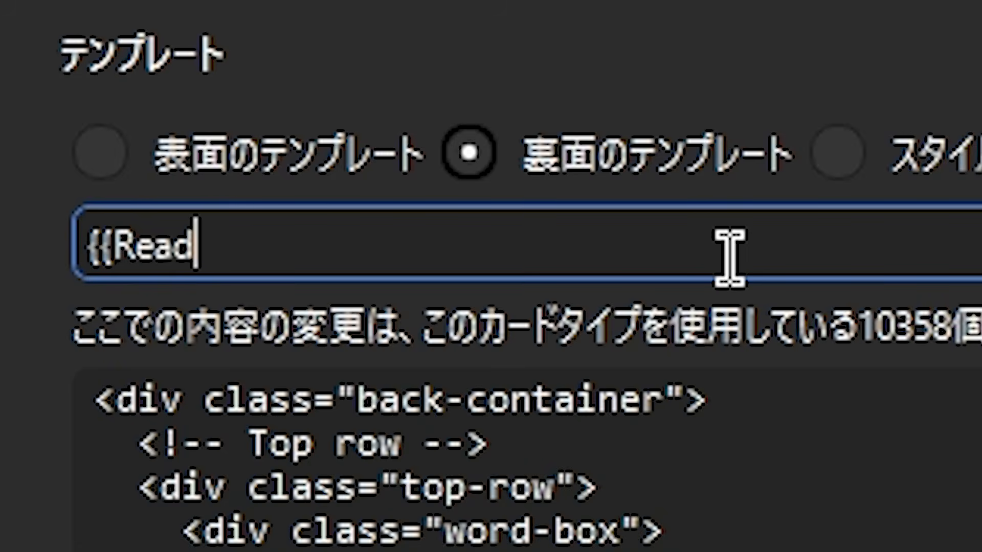
text(ing}})
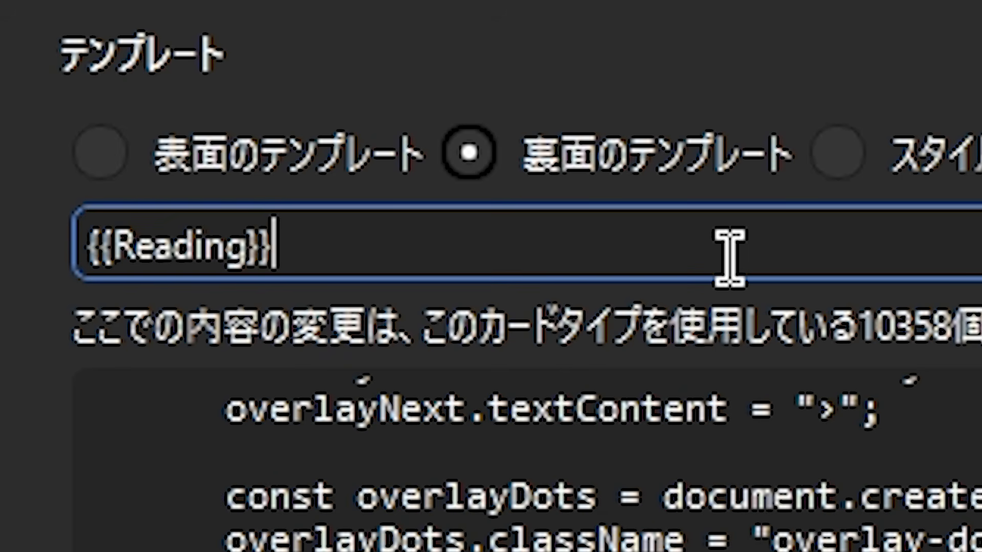
key(Return)
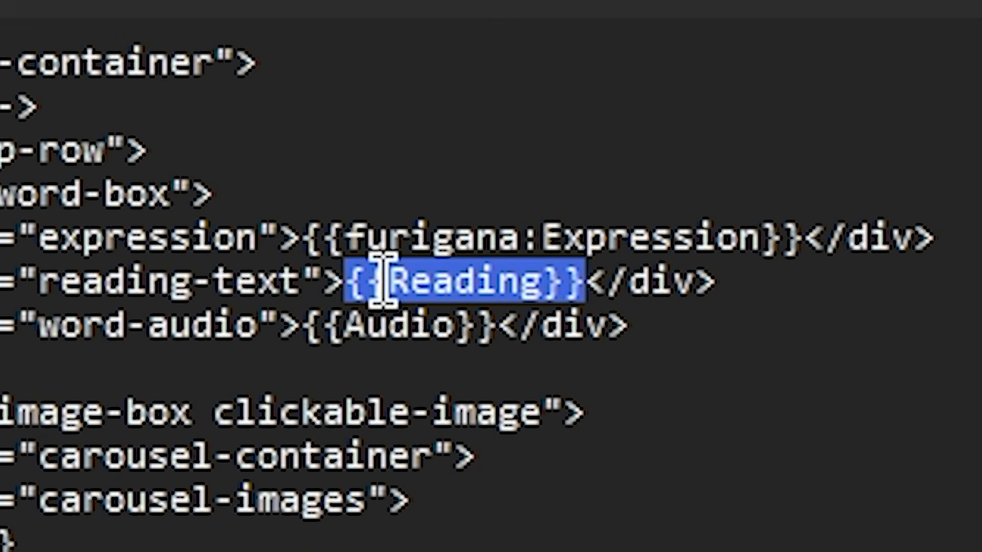
Step: Change {{Reading}} to {{furigana:Reading}} in the reading-text line of the back template and save the card type
click(384, 281)
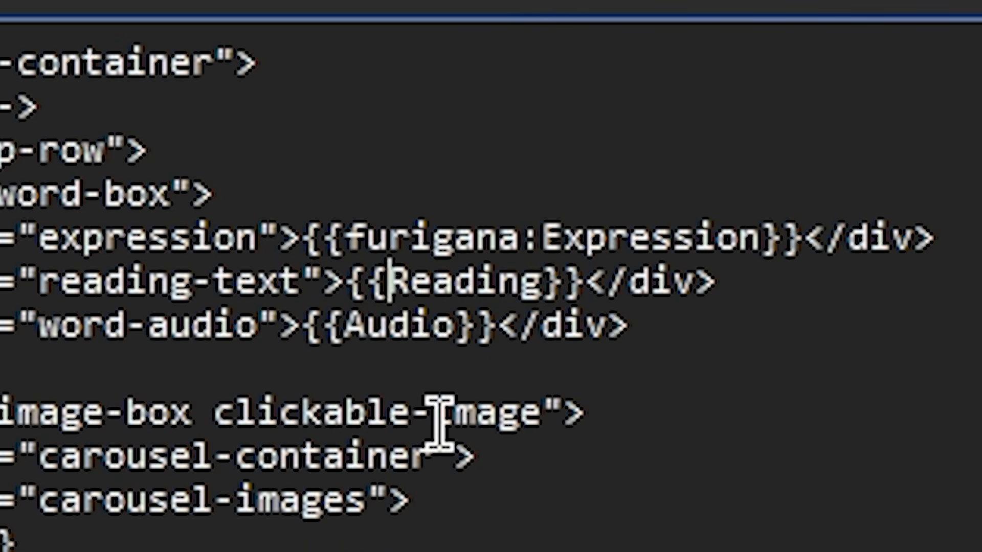
text(furigana:)
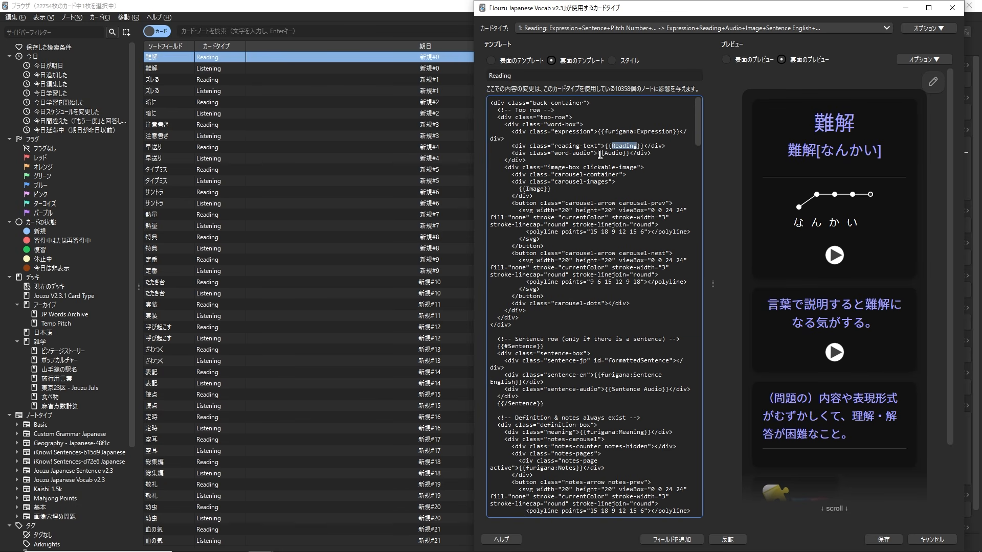
key(ctrl+z)
key(ctrl+c)
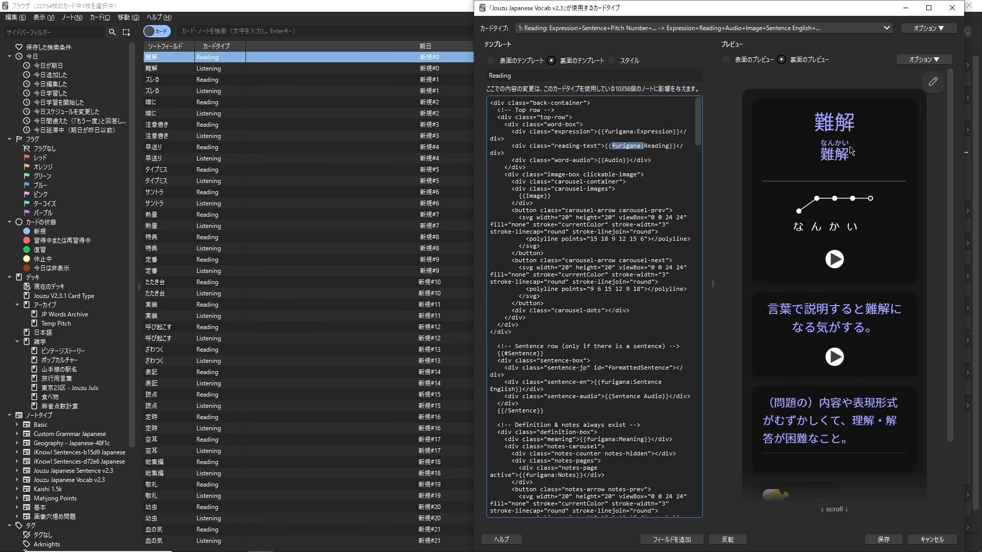
click(883, 539)
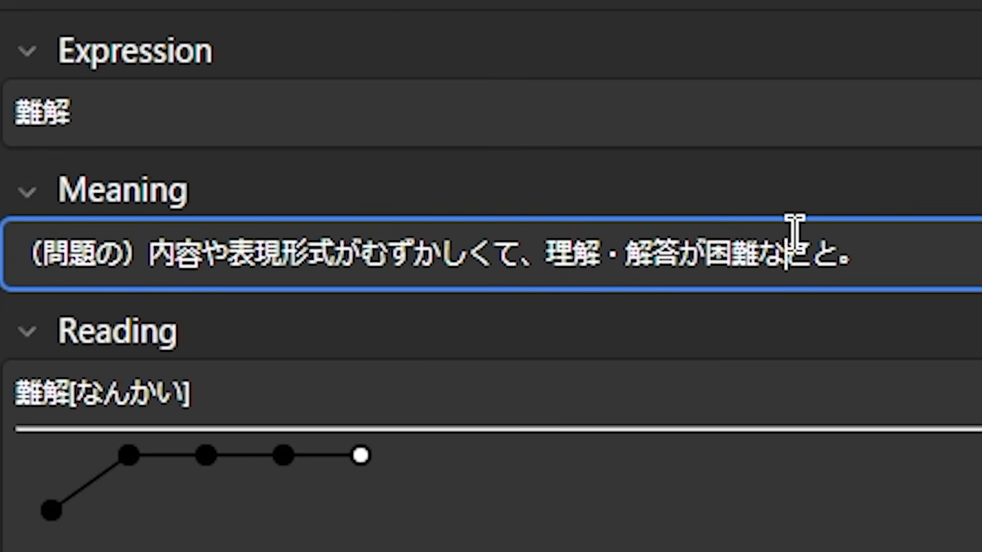
Step: Add the manual reading [こんなん] after 困難 in the note's Meaning field, with a space before 困難
drag(708, 255, 759, 258)
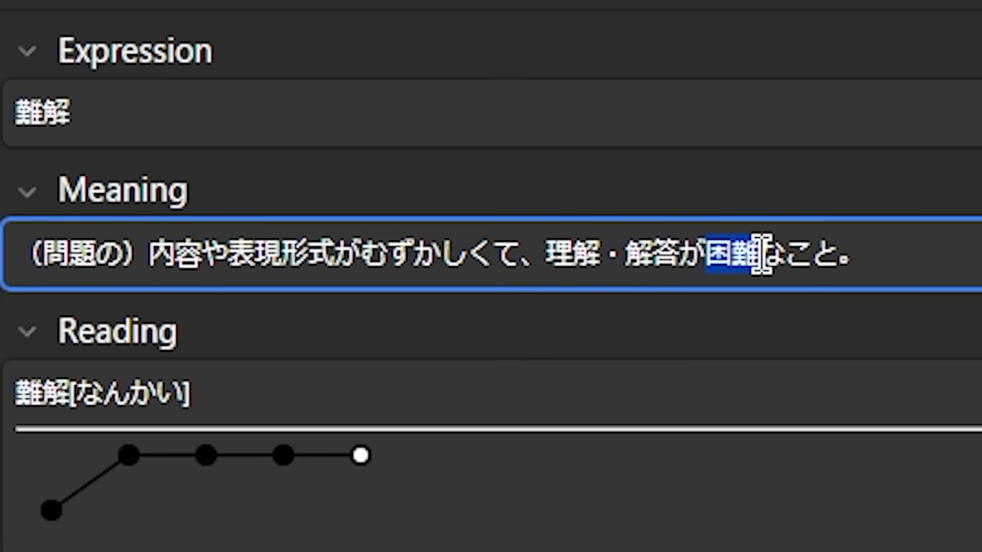
key(Right)
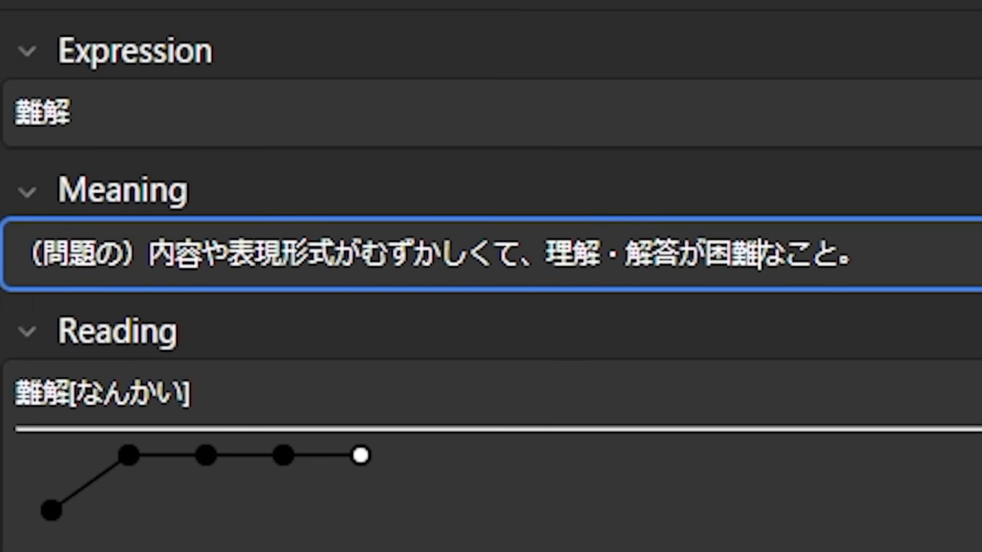
text([)
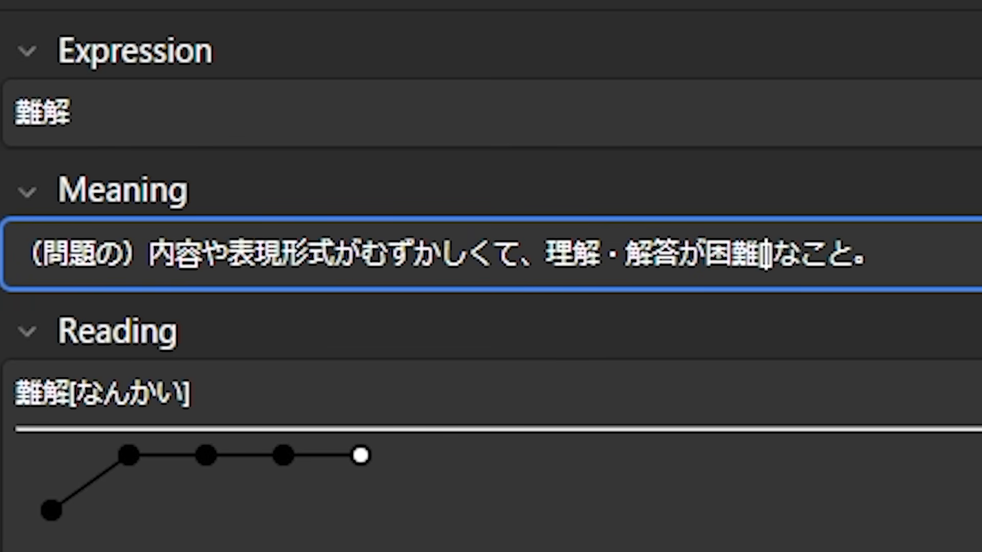
text(こんなん)
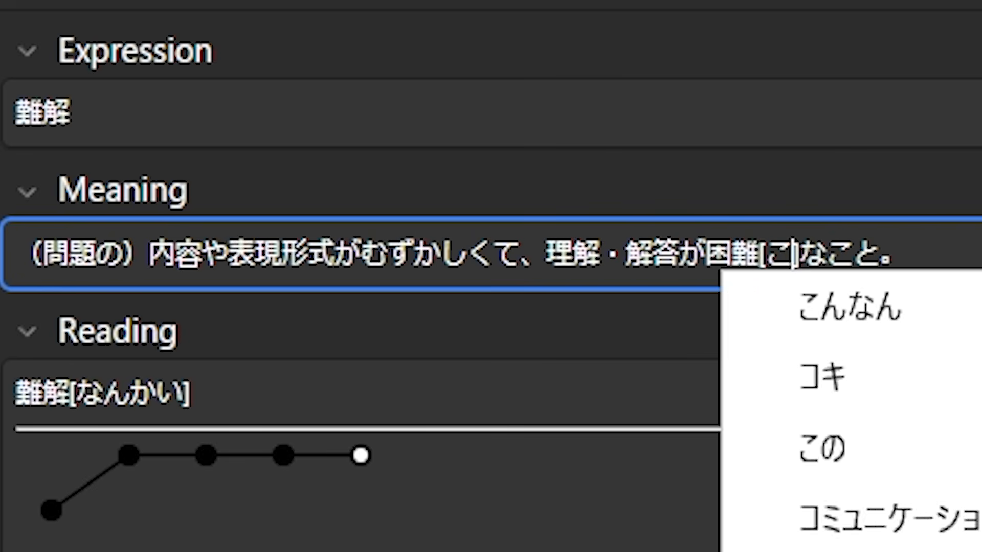
key(Return)
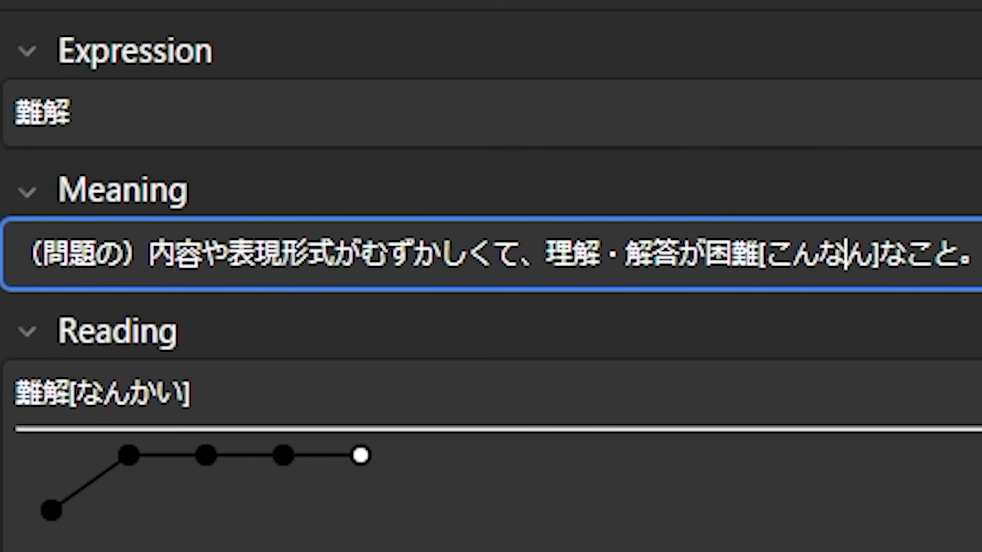
key(Left)
key(Left)
key(Left)
key(Left)
key(Left)
key(Left)
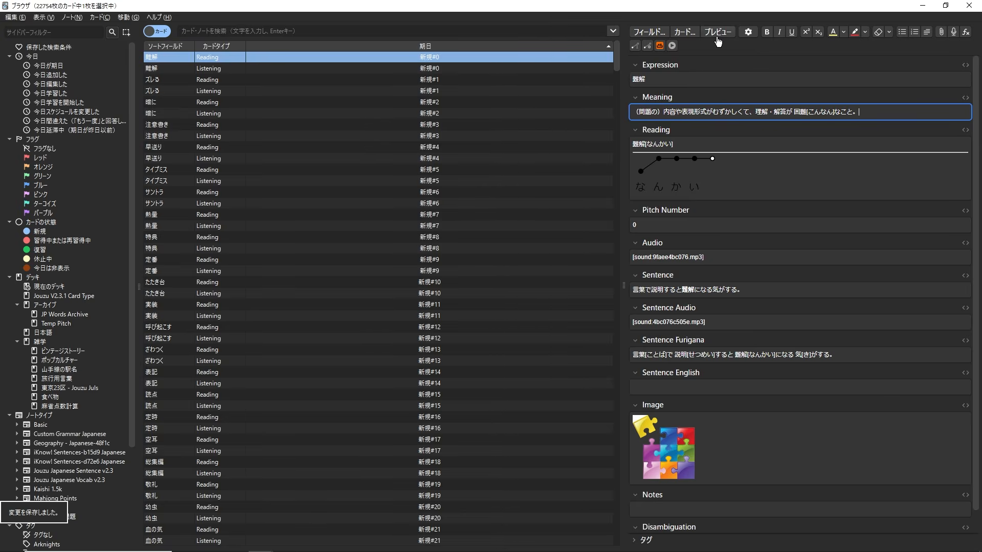
Step: Preview the 難解 card and check how the 困難[こんなん] reading is displayed in the meaning
click(716, 36)
mouse_move(521, 329)
mouse_down()
mouse_move(618, 347)
mouse_move(571, 323)
mouse_up()
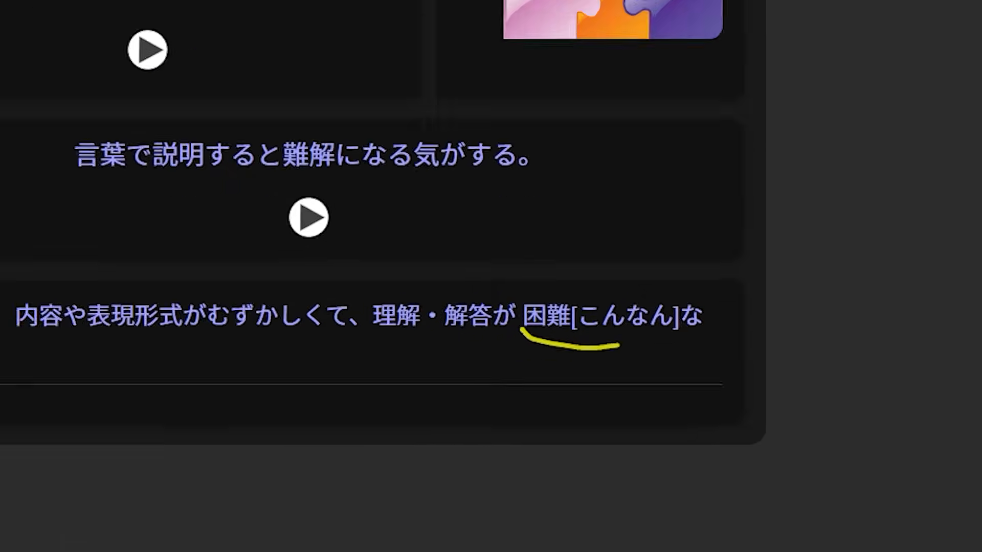
mouse_move(456, 300)
mouse_down()
mouse_move(756, 329)
mouse_move(524, 372)
mouse_move(472, 336)
mouse_move(640, 393)
mouse_up()
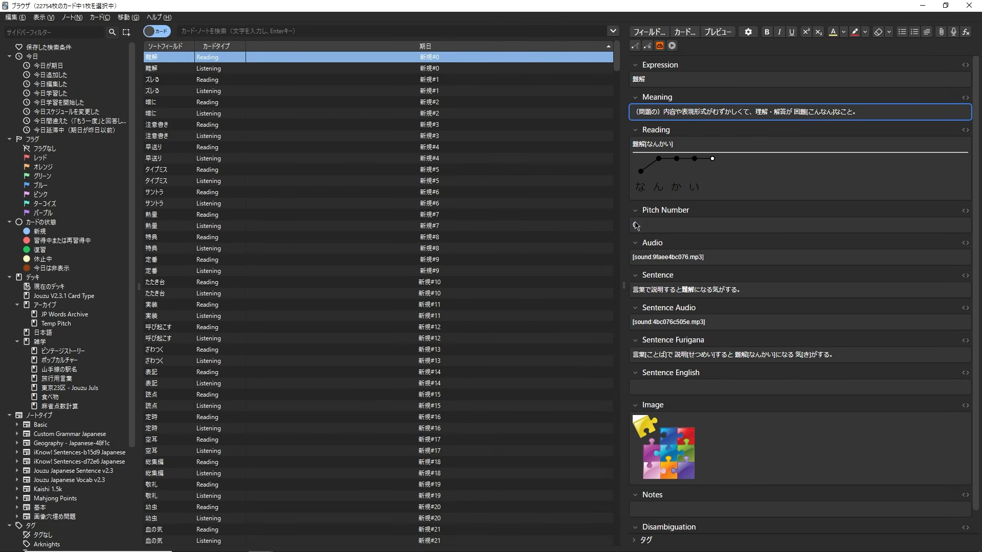
Step: Open the Jouzu Japanese Vocab card type's back template and search it for {{Meaning}}
click(684, 34)
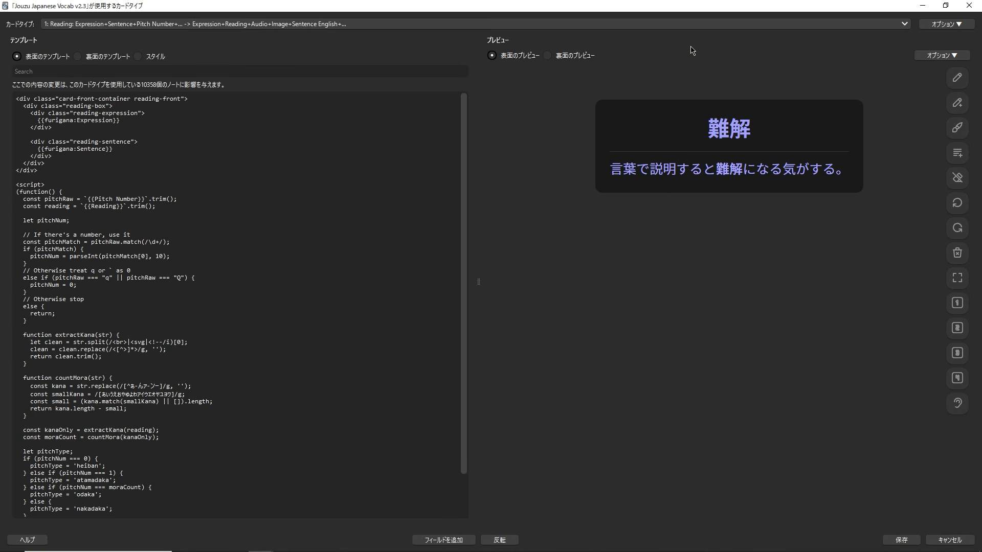
click(78, 57)
mouse_move(832, 390)
mouse_down()
mouse_move(902, 387)
mouse_move(864, 394)
mouse_up()
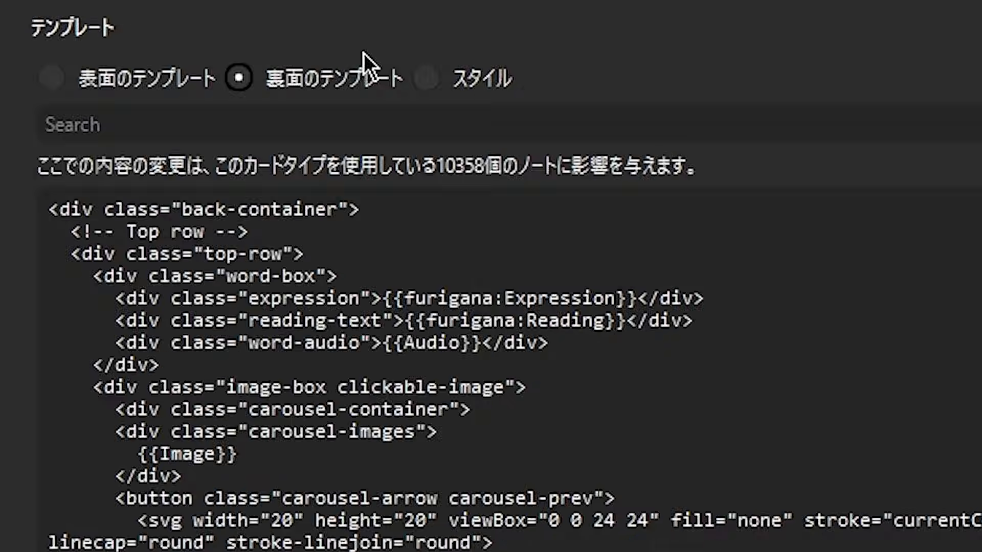
click(137, 68)
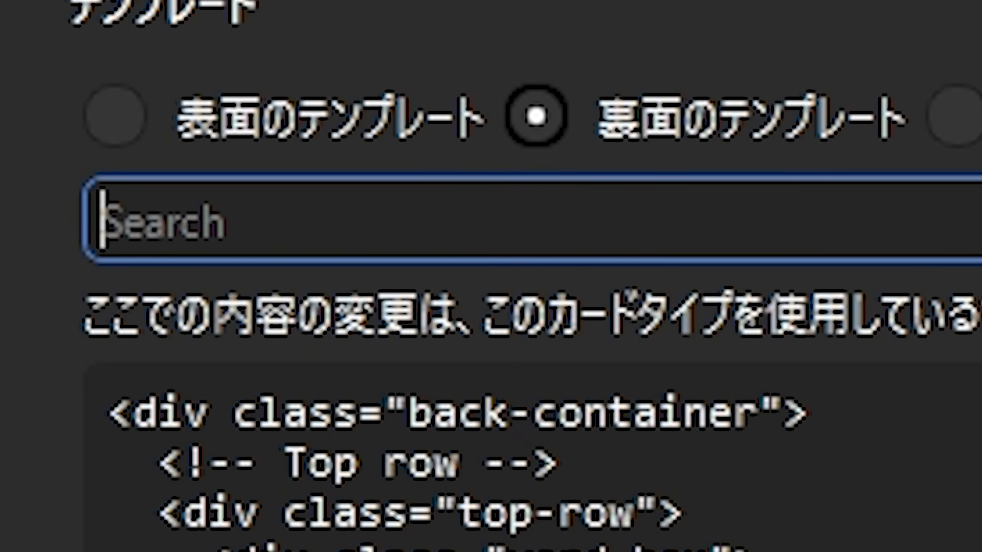
text({{Meaning)
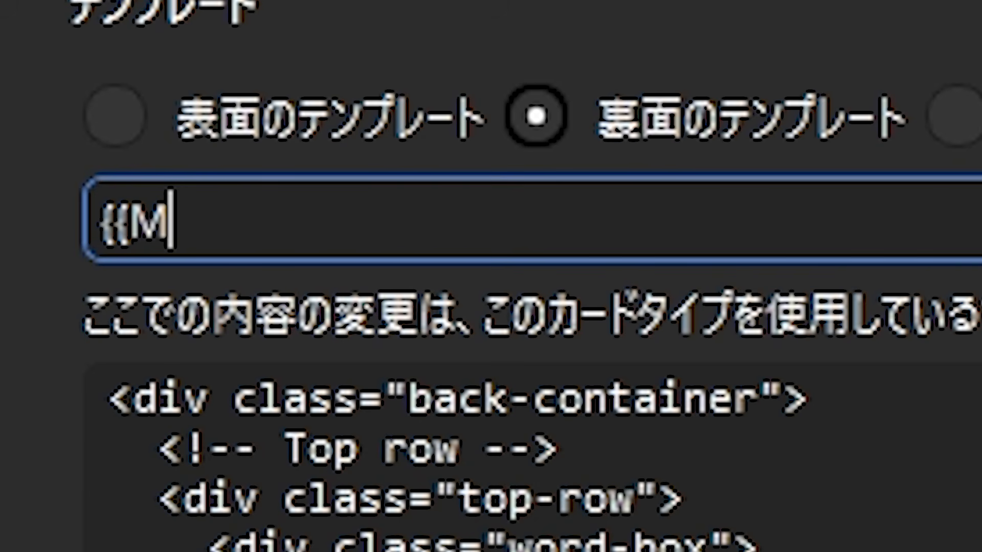
text(}})
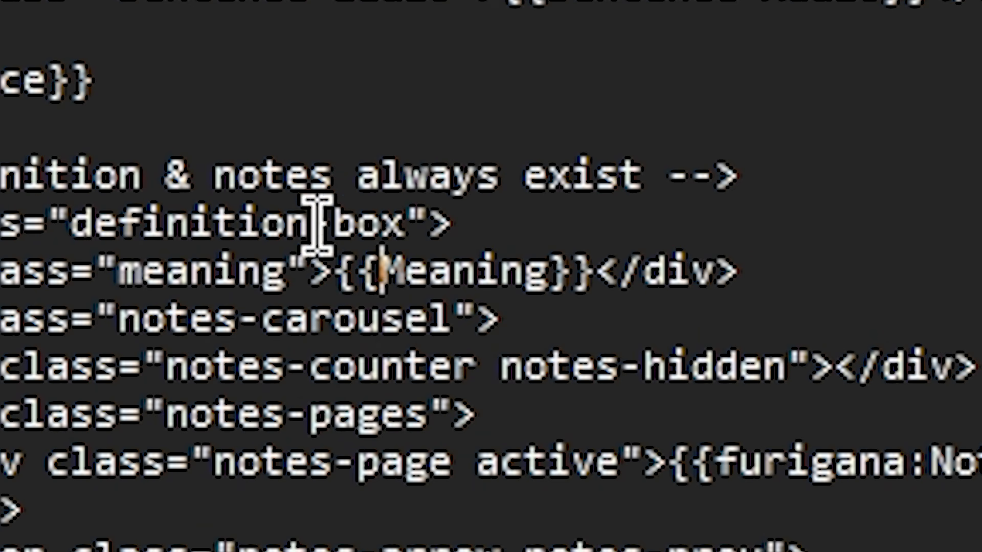
Step: Change {{Meaning}} to {{furigana:Meaning}} in the definition box of the Reading card's back template and save the card type
click(376, 276)
key(ctrl+v)
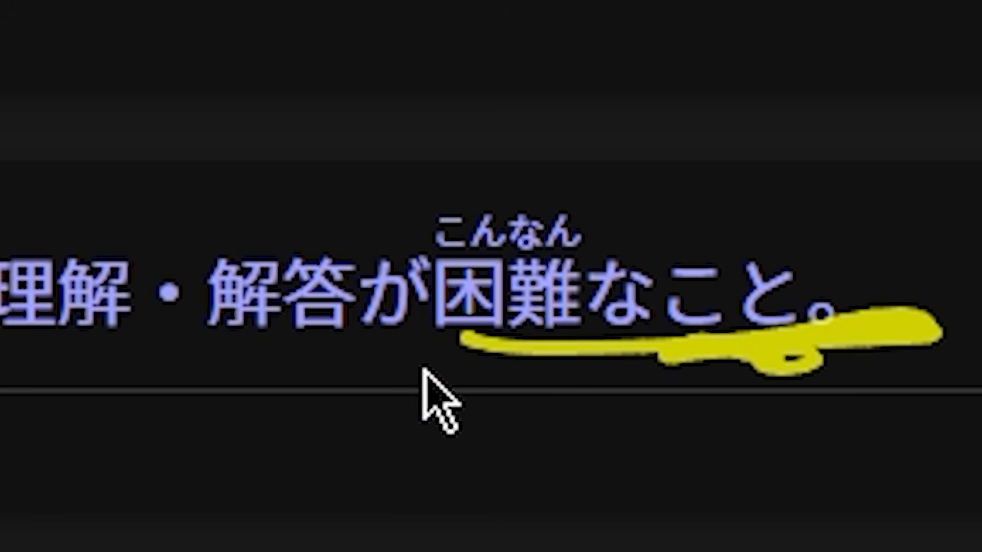
mouse_move(376, 361)
mouse_down()
mouse_move(450, 369)
mouse_move(547, 409)
mouse_move(491, 425)
mouse_move(376, 335)
mouse_up()
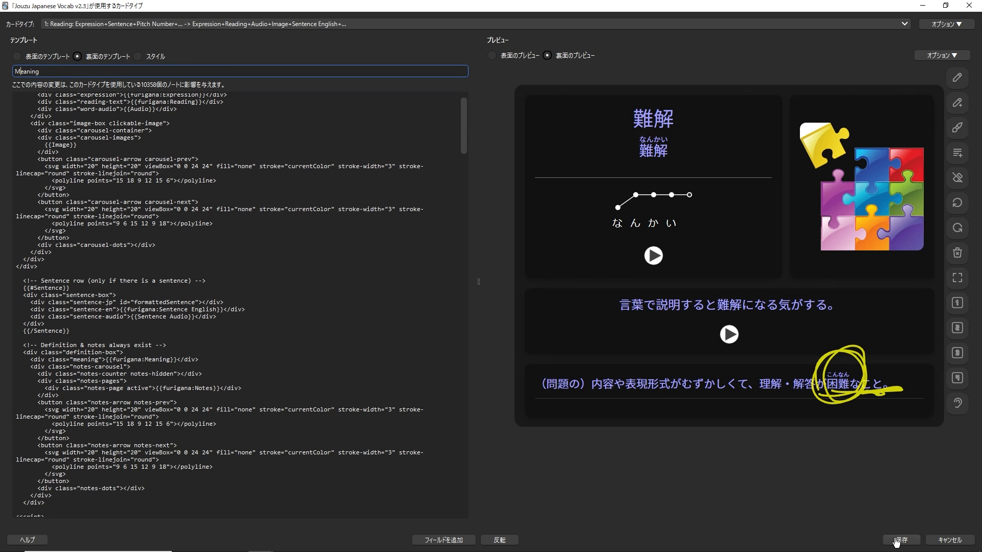
click(896, 541)
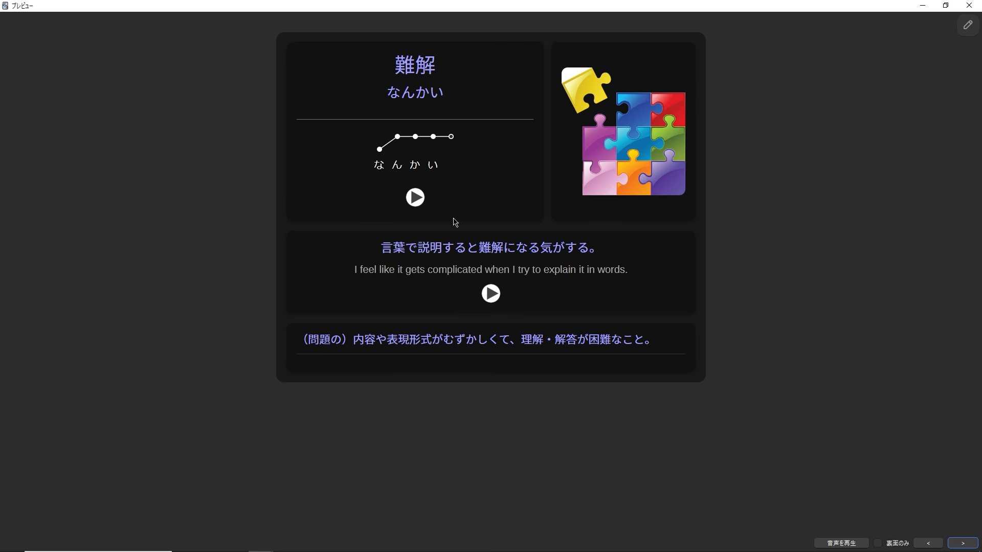
Step: Examine the 難解 card preview for furigana support in the word, sentence, meaning and notes
mouse_move(516, 246)
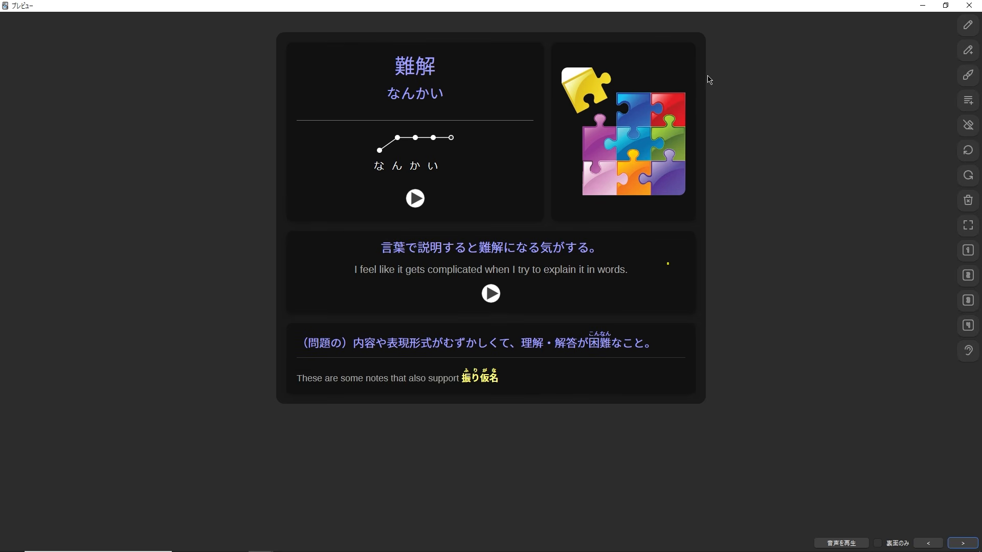
mouse_move(376, 43)
mouse_down()
mouse_move(362, 87)
mouse_move(375, 43)
mouse_up()
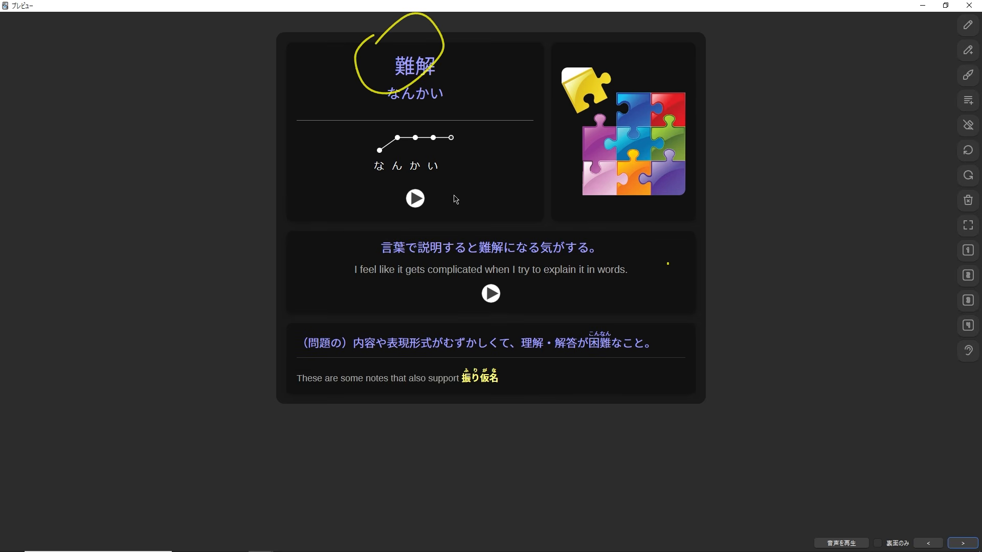
mouse_move(380, 219)
mouse_down()
mouse_move(358, 230)
mouse_move(404, 202)
mouse_up()
drag(594, 314, 596, 355)
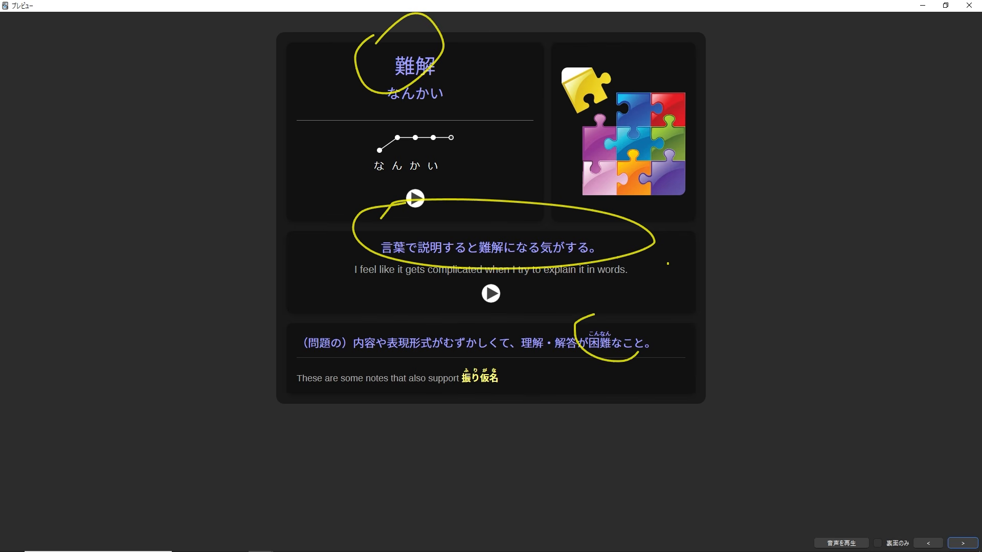
drag(460, 352, 463, 397)
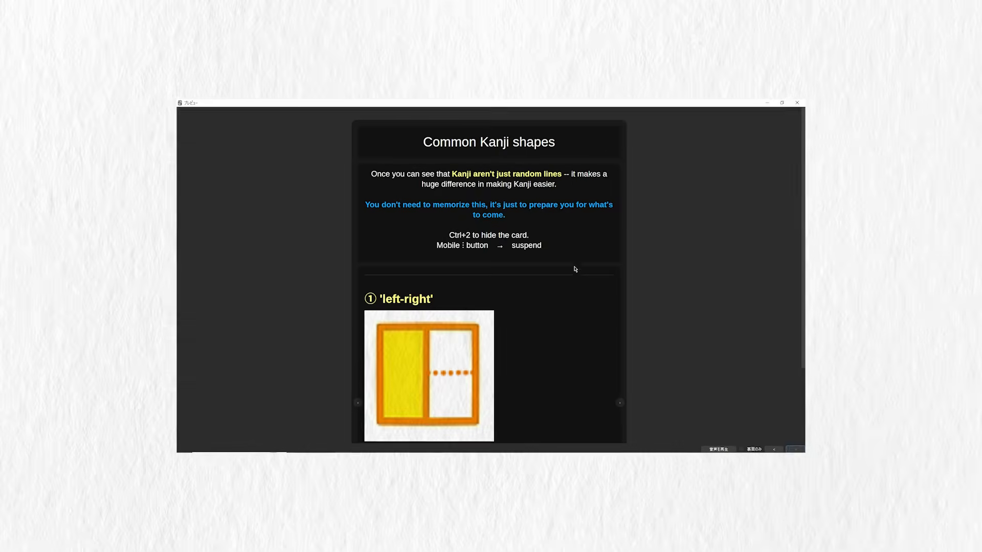
Step: Look through the notes pages of the Common Kanji shapes card, starting from 'left-right'
scroll(371, 339, down, 4)
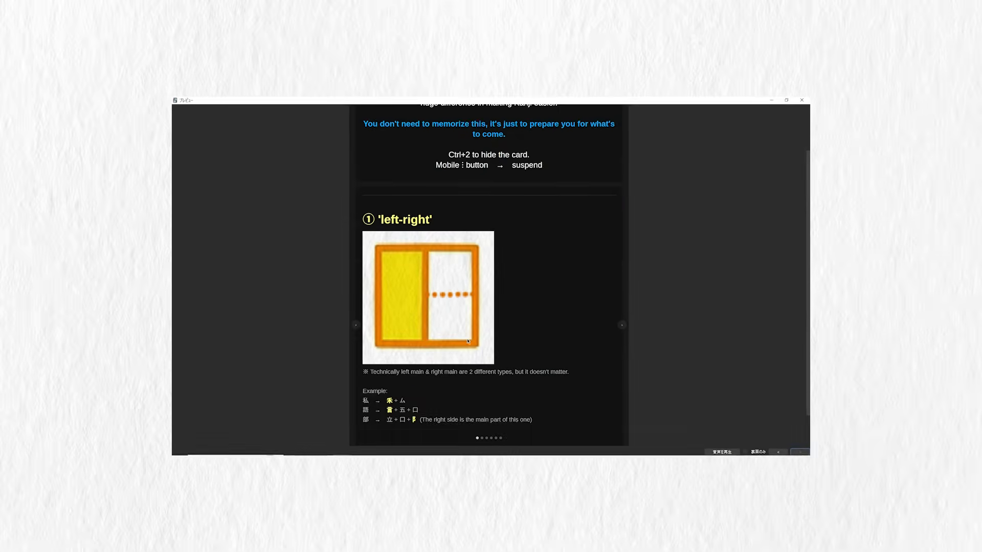
click(623, 307)
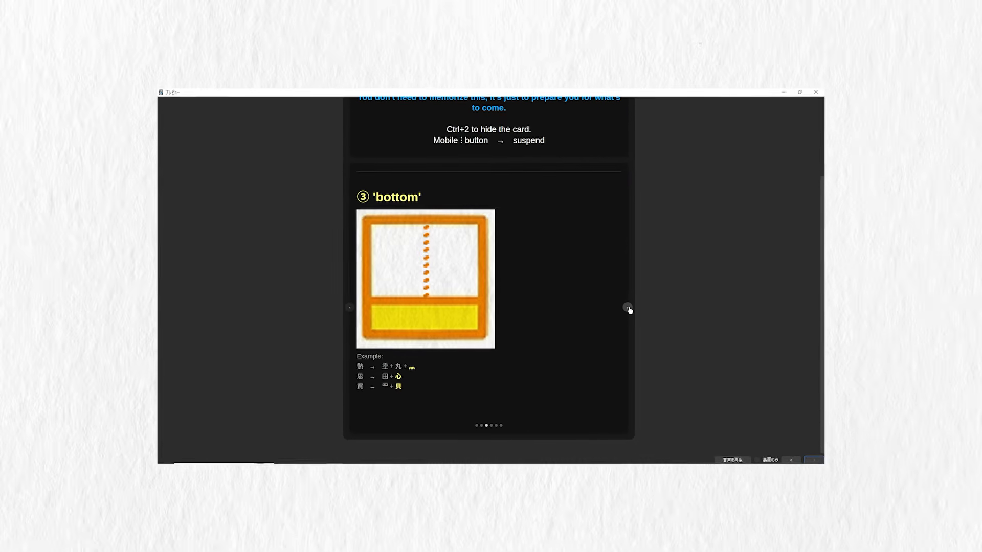
click(629, 308)
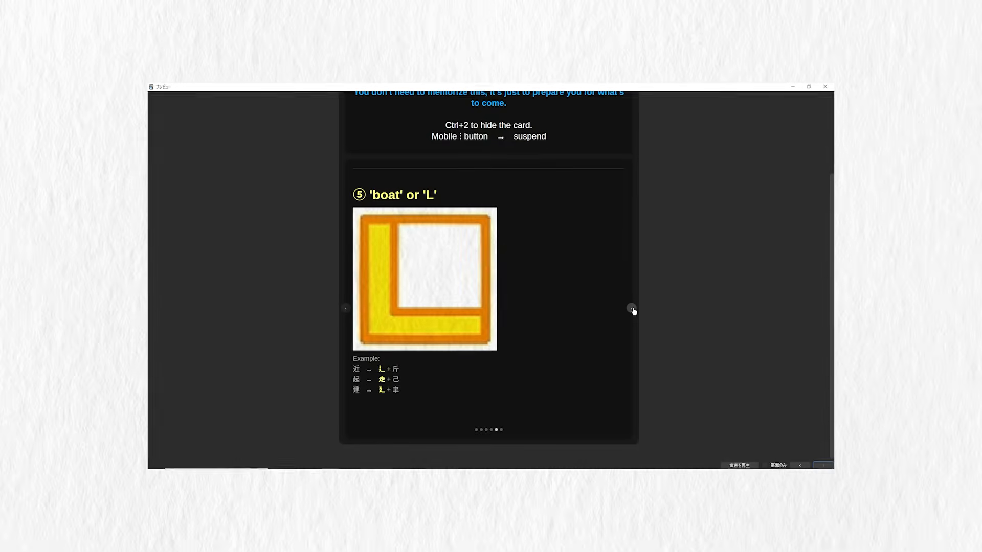
click(632, 309)
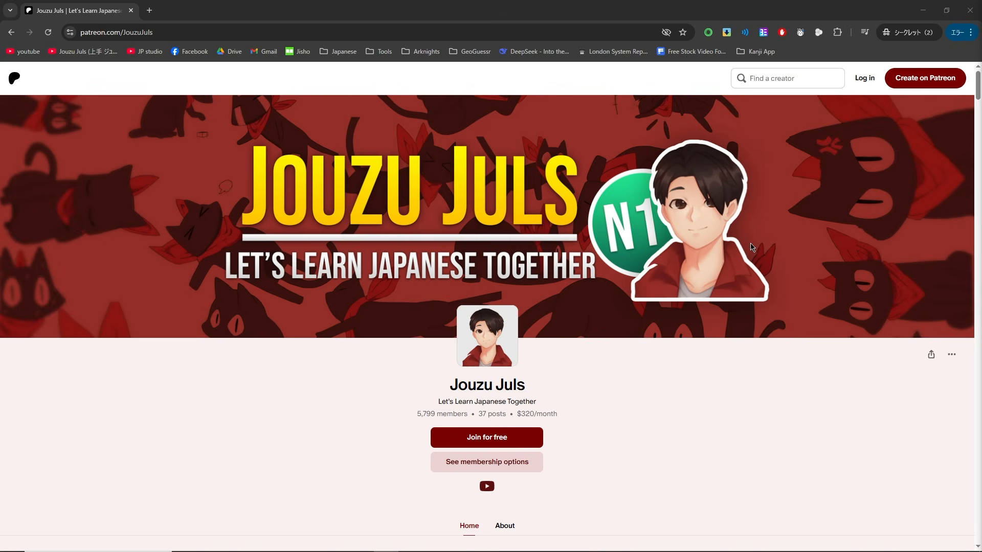
Step: Switch to the Jouzu Juls Patreon page in the browser and look through the recent posts
scroll(751, 245, down, 10)
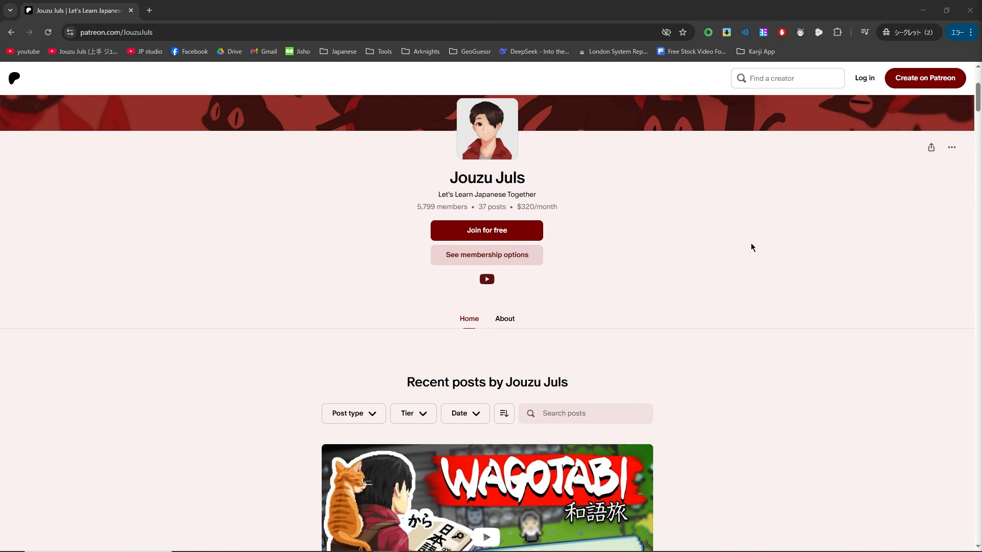
scroll(751, 249, down, 10)
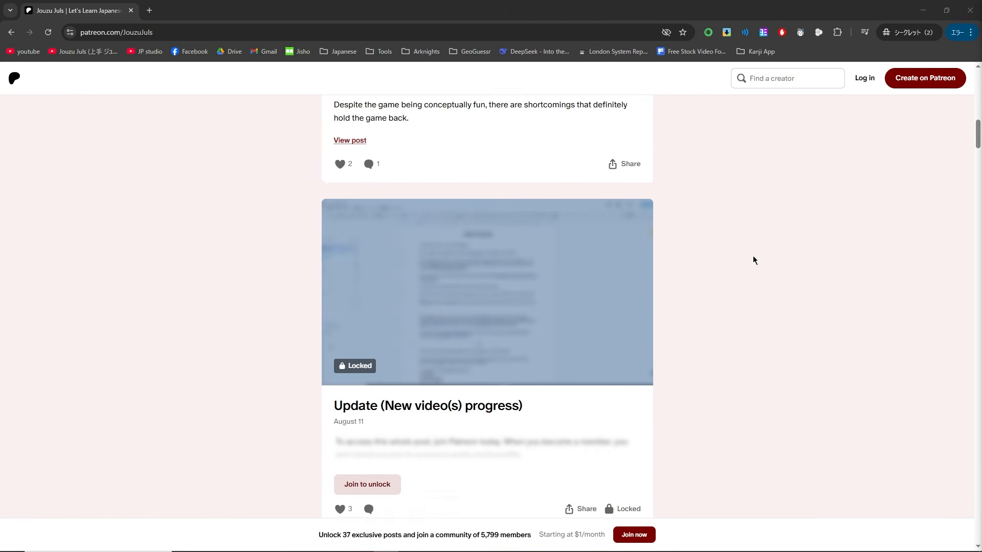
scroll(757, 263, down, 8)
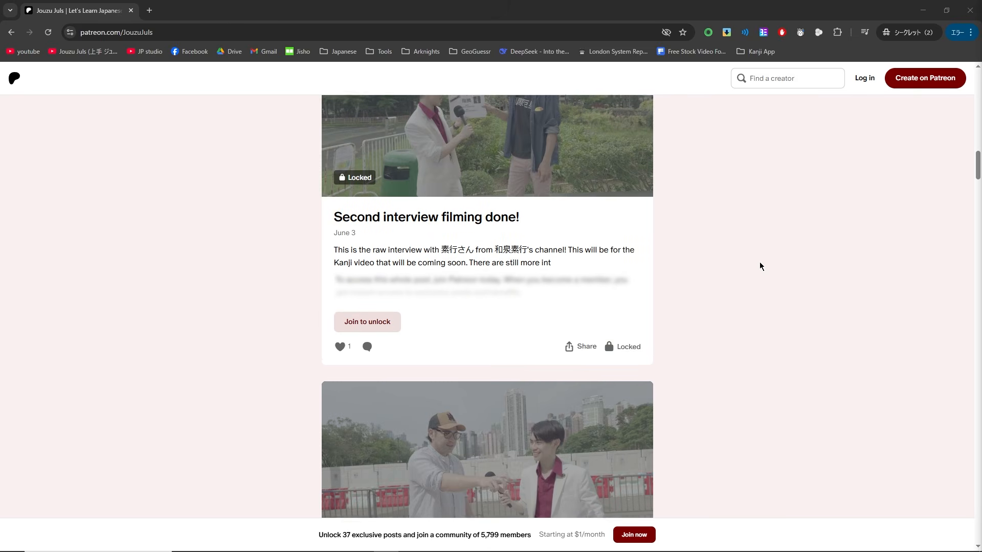